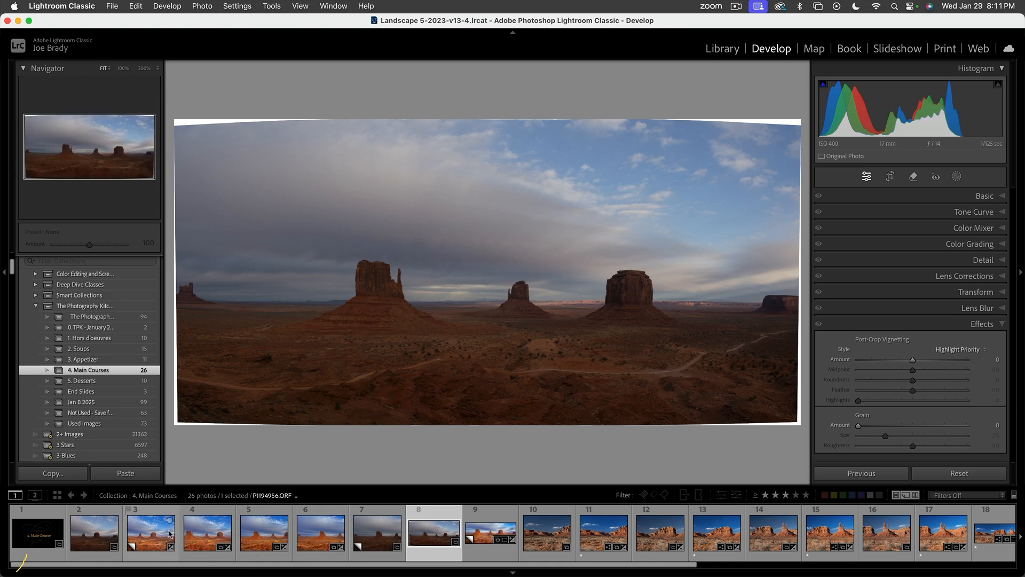
- Create a virtual copy of the edited single-frame Monument Valley photo, and reset the develop settings of Copy 1
click(158, 538)
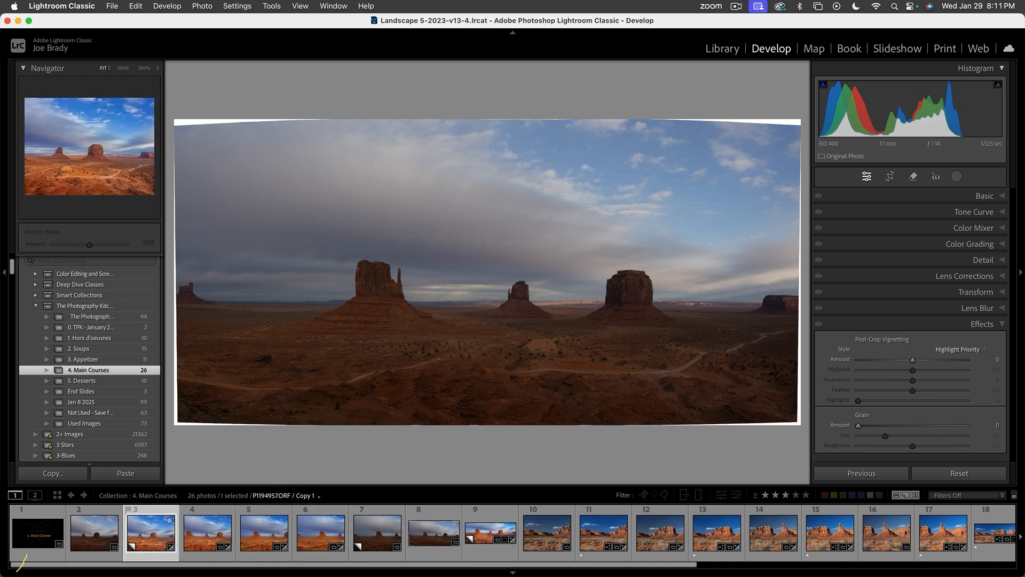
key(super+apostrophe)
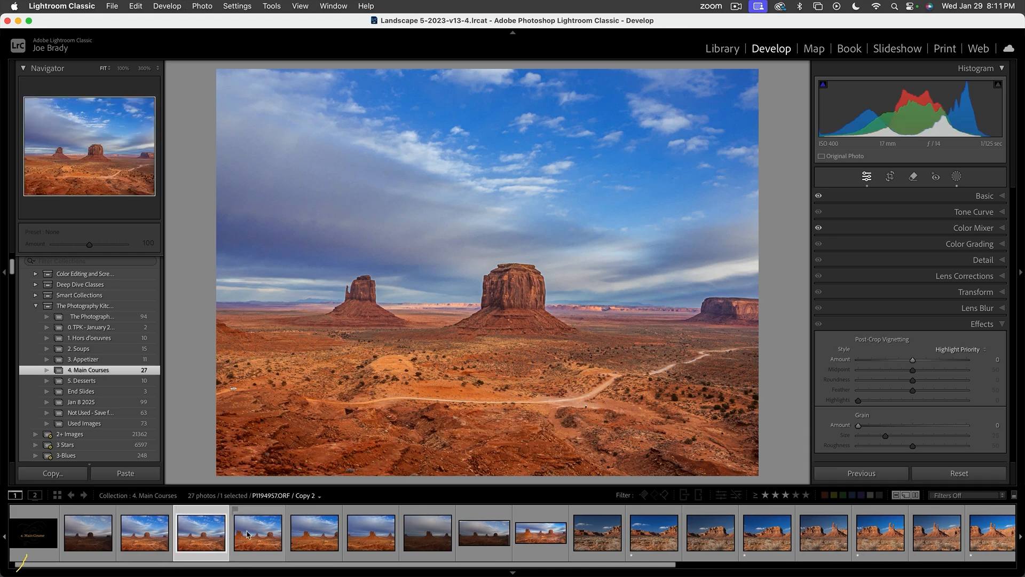
click(152, 532)
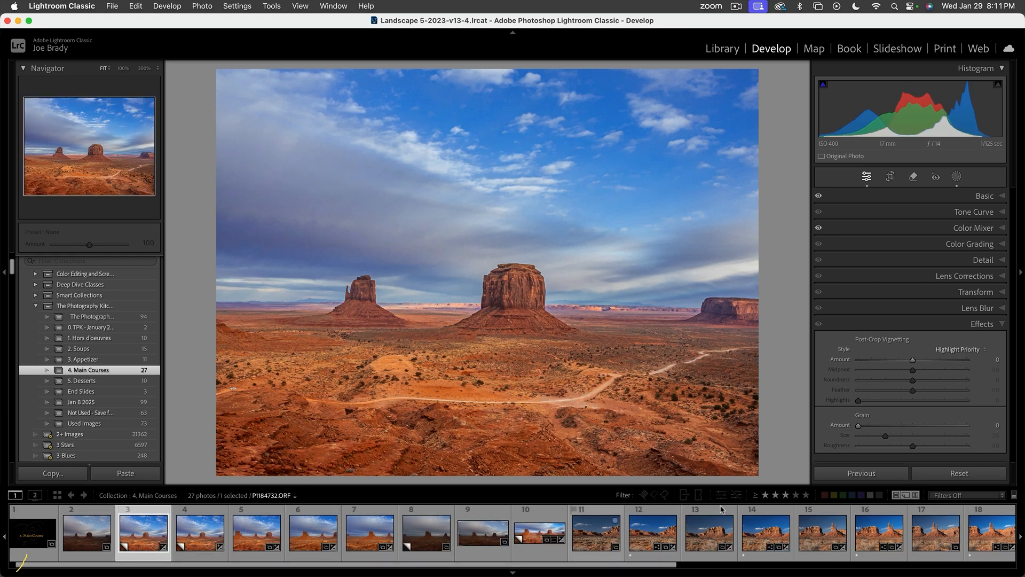
key(super+shift+r)
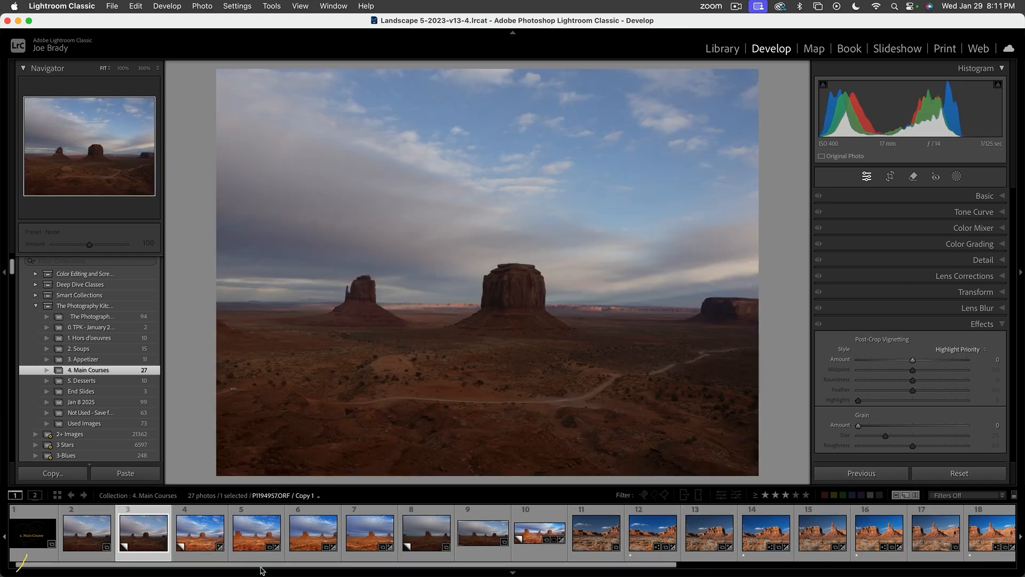
- Examine the Basic adjustments and the list of masks on the edited Copy 2
click(200, 533)
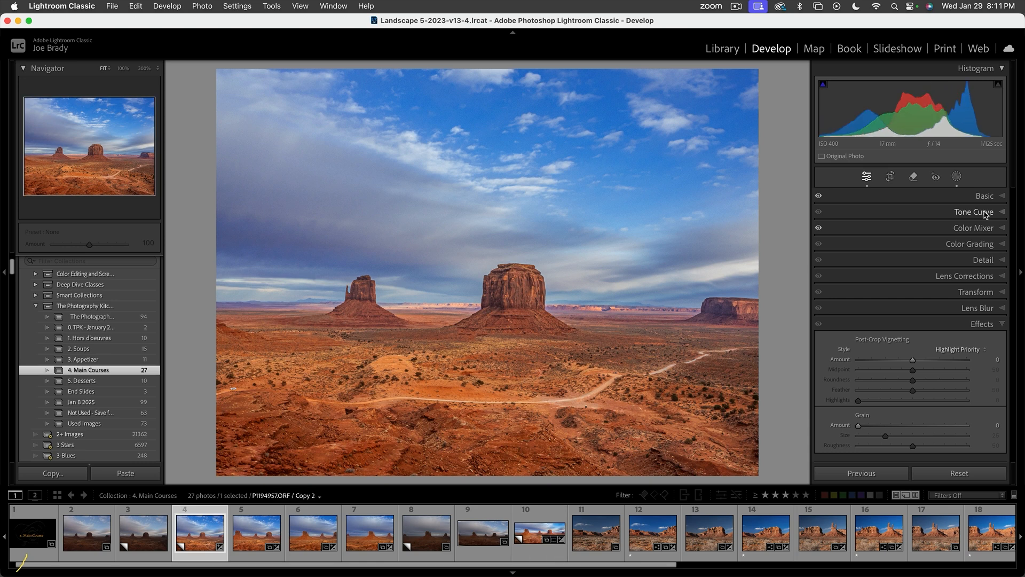
click(980, 195)
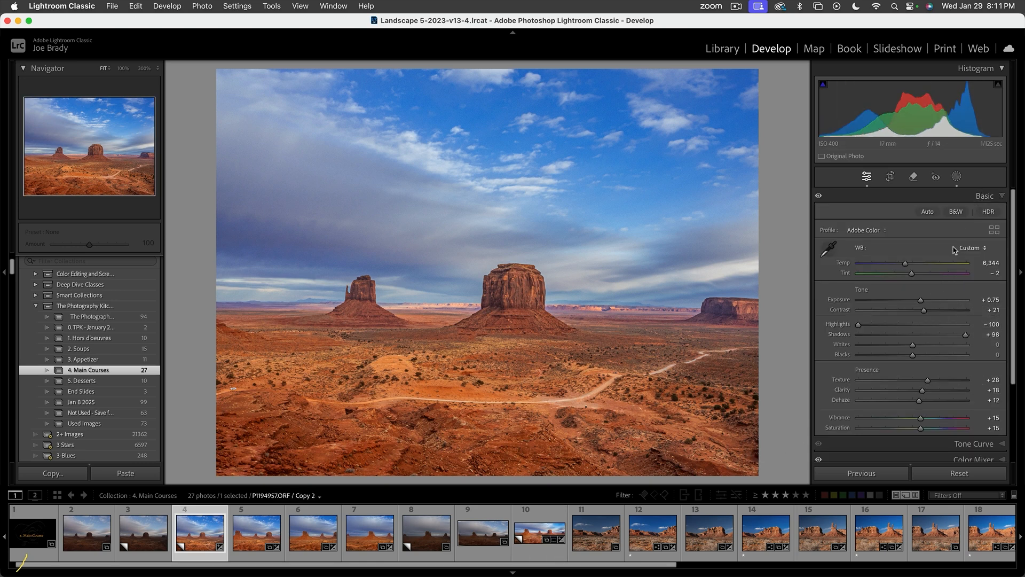
key(shift+w)
mouse_move(839, 238)
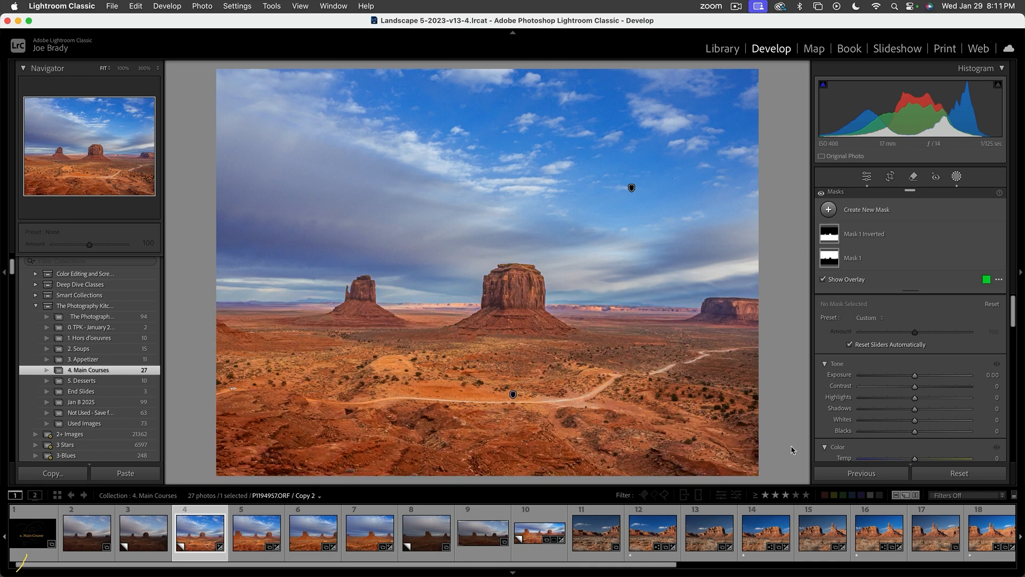
- Set Highlights to -100 and Shadows to +100 on the unedited panorama P1194956-Pano.dng
click(478, 539)
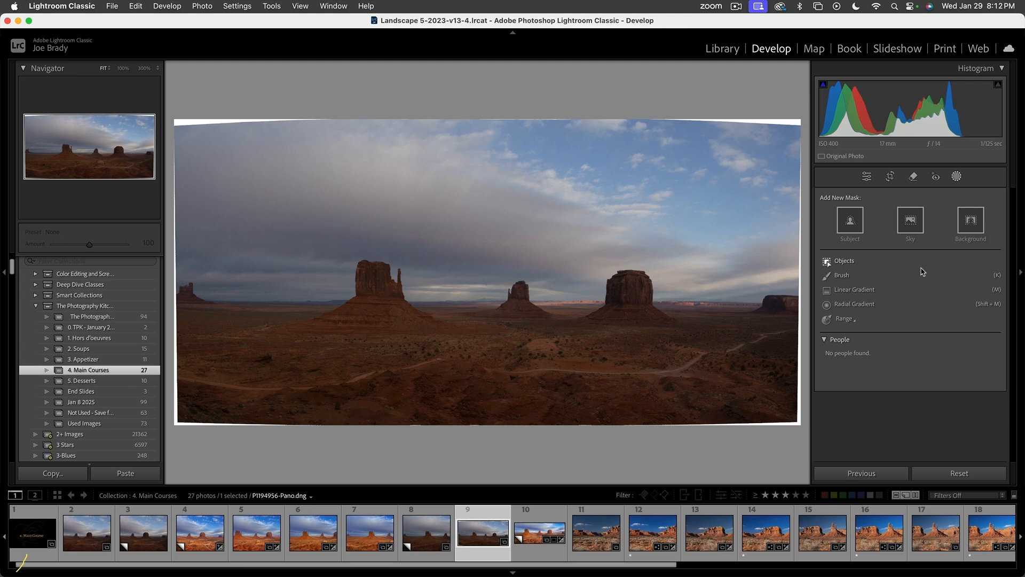
key(shift+w)
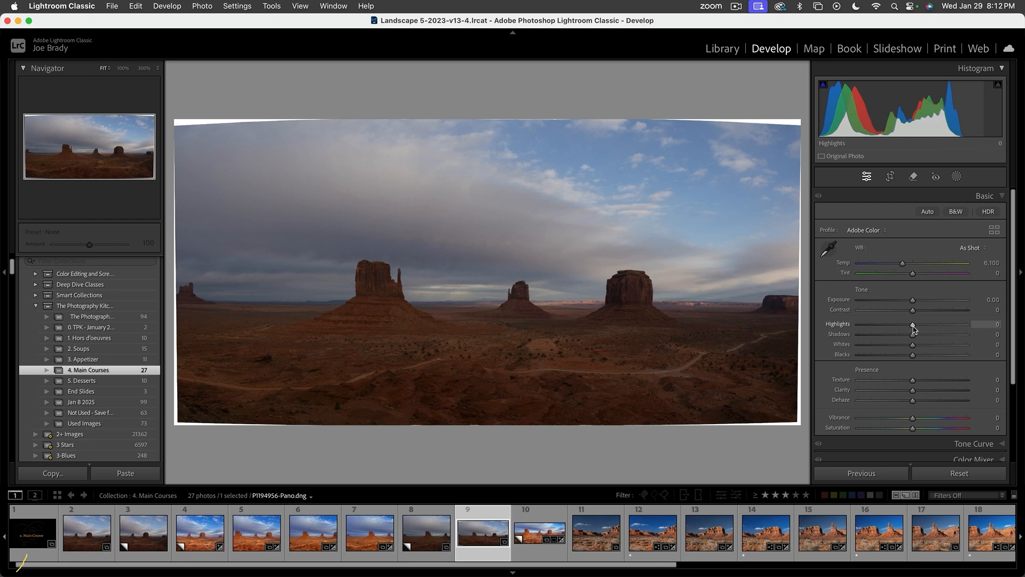
drag(913, 324, 966, 334)
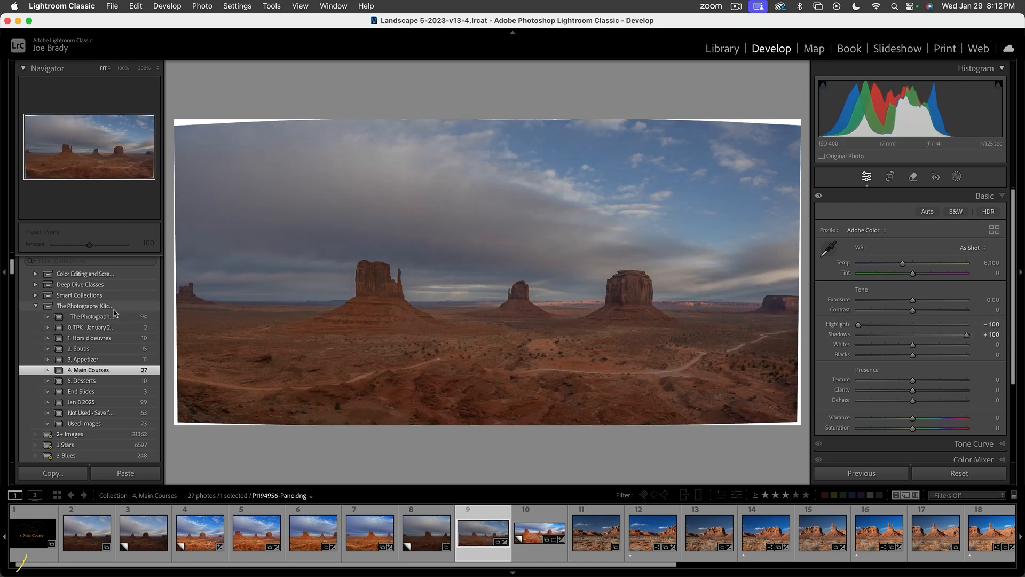
- Apply the Jan 29 user preset to the panorama
scroll(114, 312, up, 5)
click(50, 261)
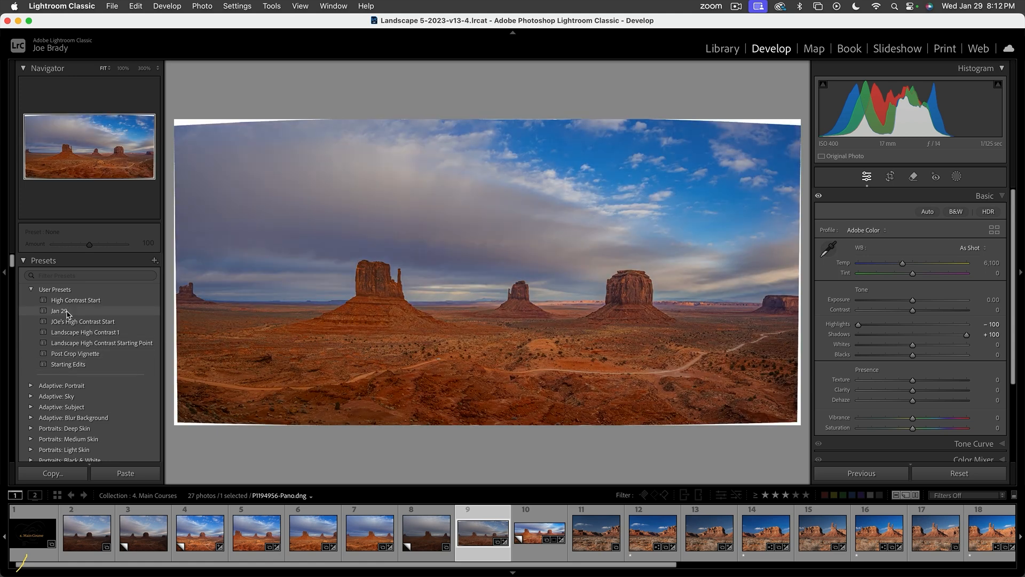
click(67, 313)
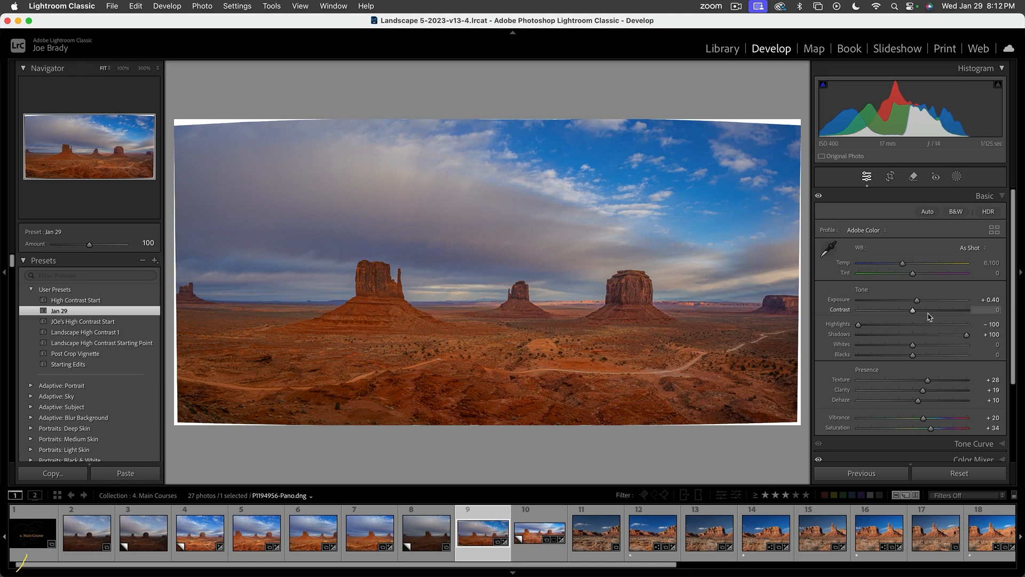
- Create a sky mask on the panorama and invert it to cover the land
click(956, 177)
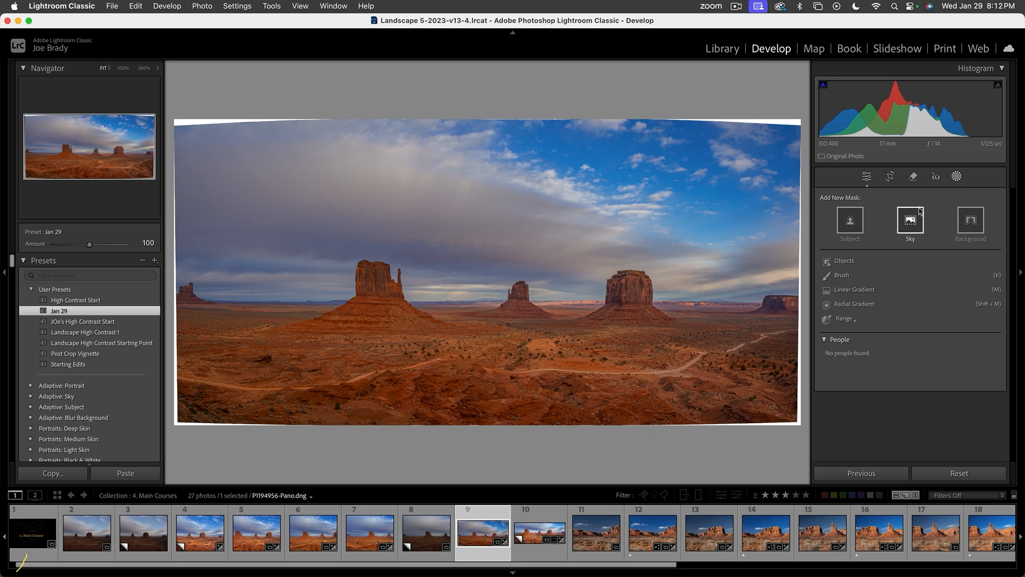
click(911, 221)
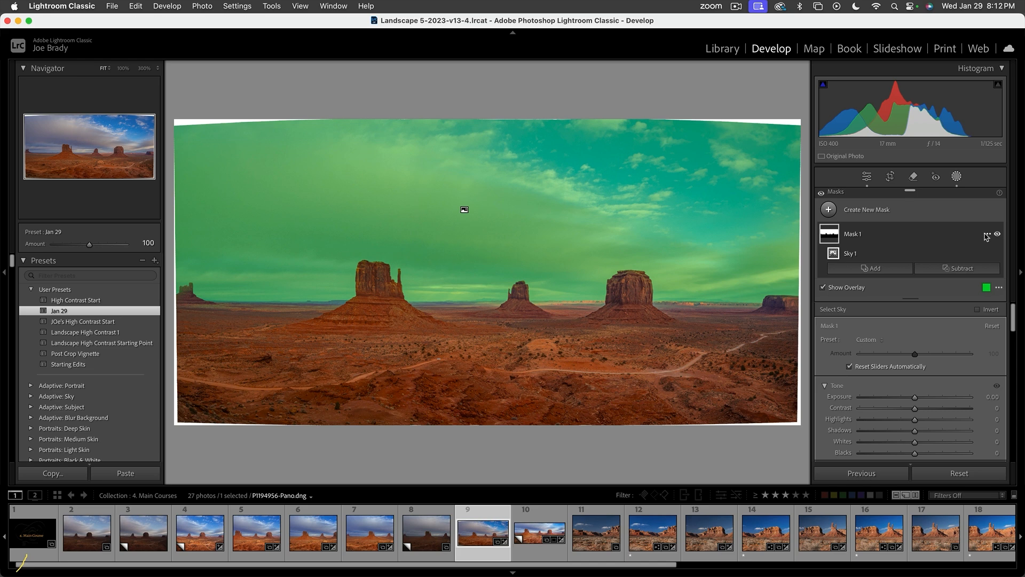
click(986, 235)
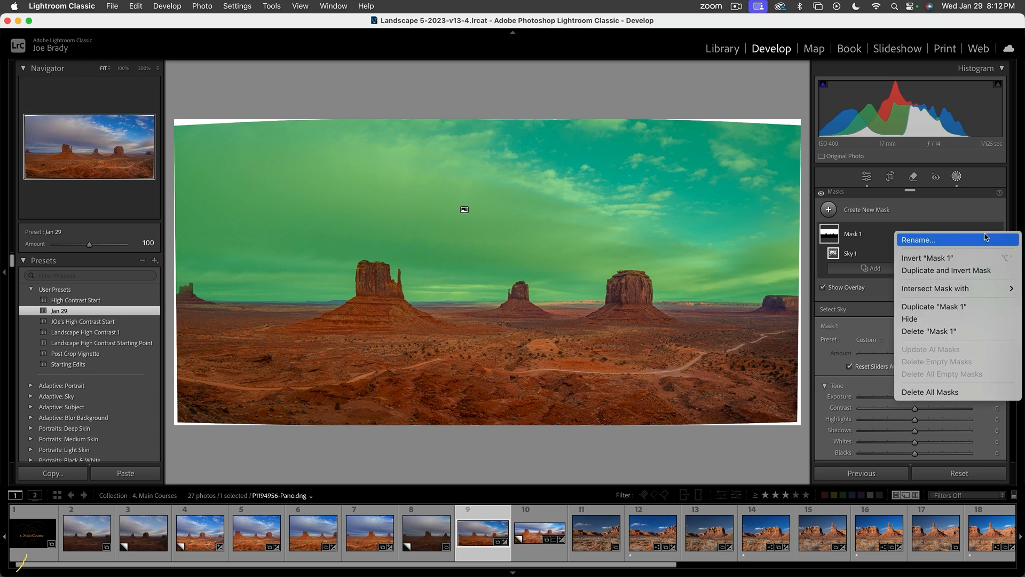
click(969, 259)
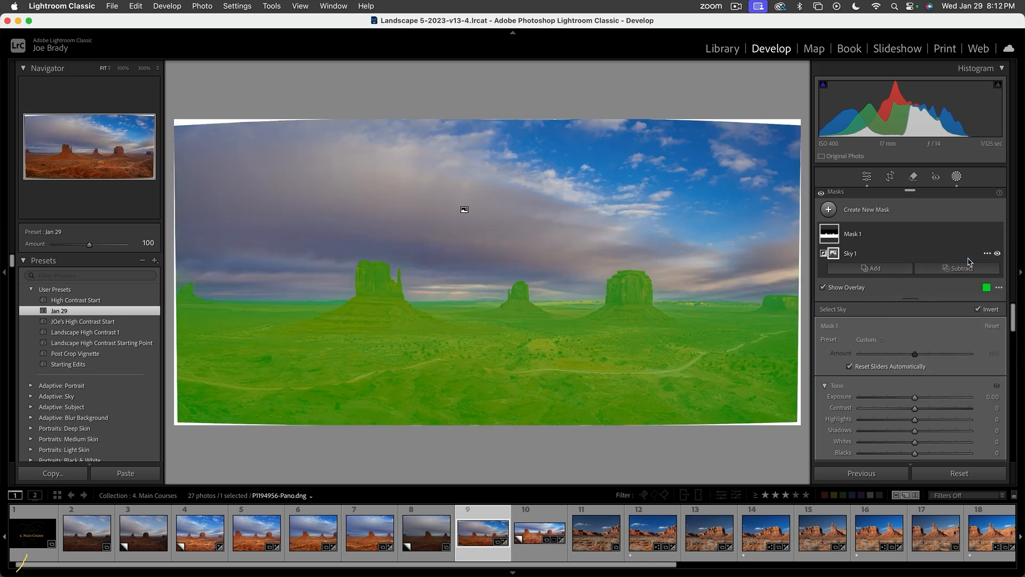
- Set the land mask's Exposure to 0.86, Contrast to 19, Blacks to -4 and Shadows to -8
drag(915, 398, 929, 398)
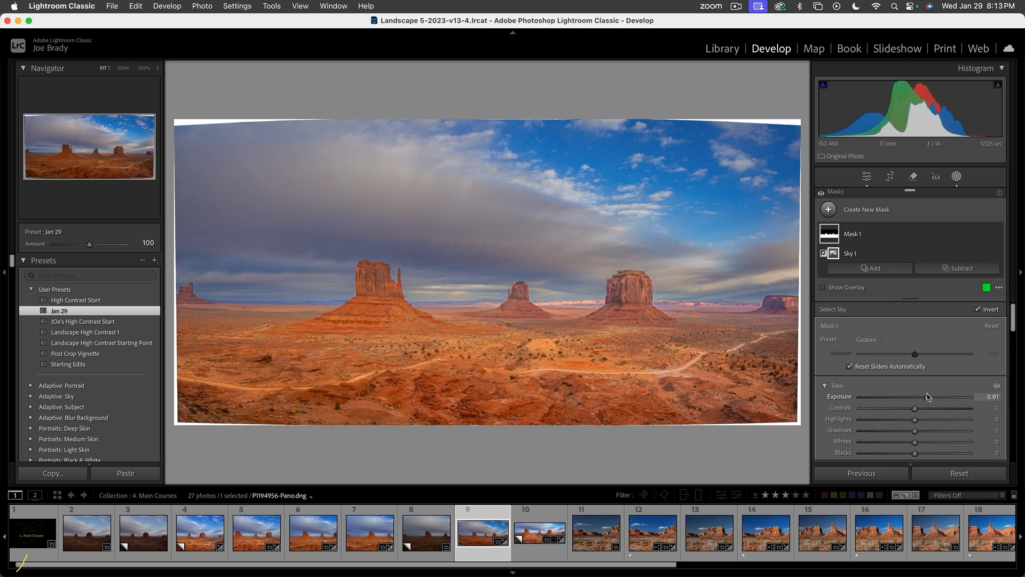
drag(927, 398, 926, 397)
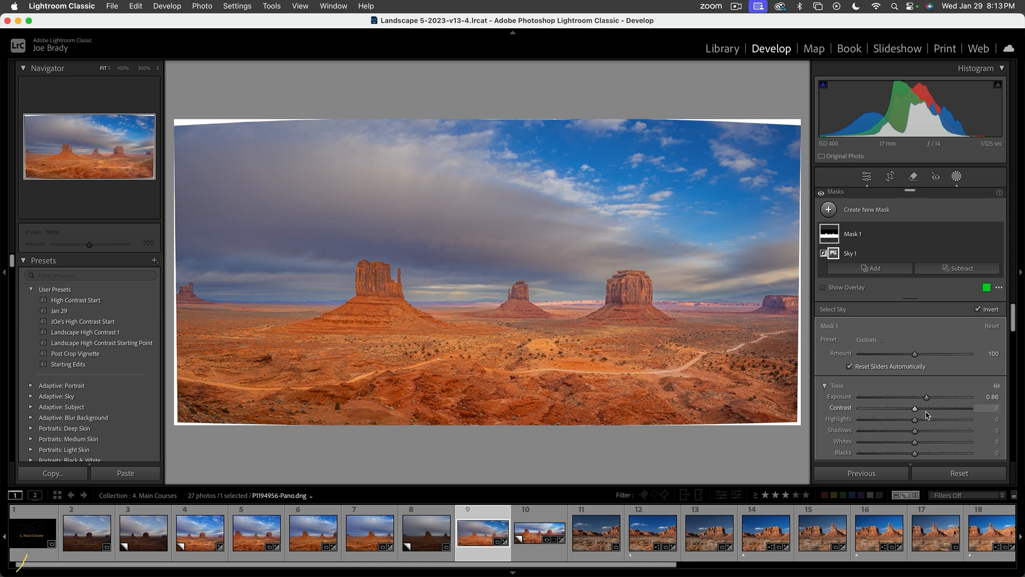
click(925, 408)
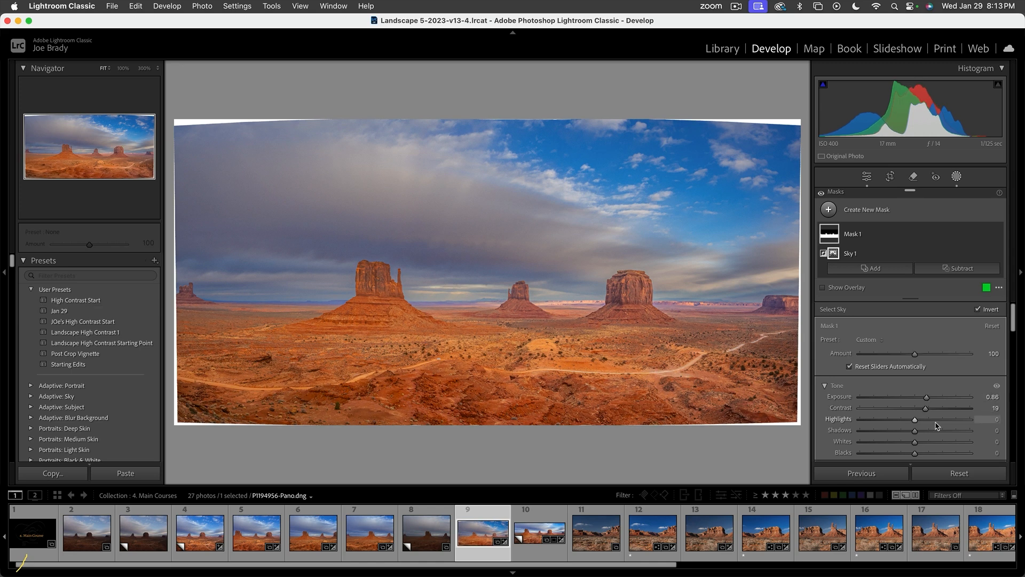
scroll(935, 422, down, 3)
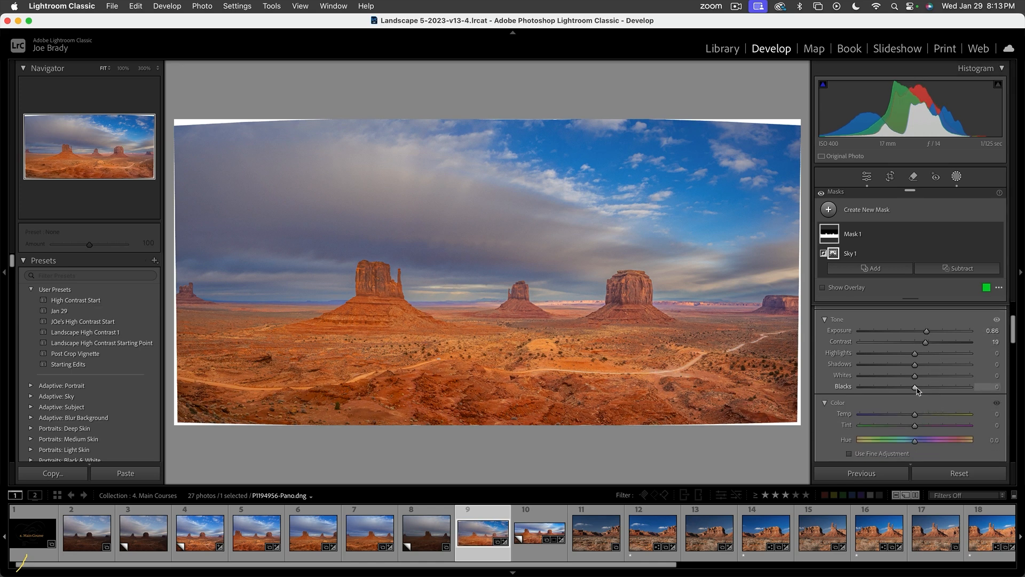
drag(914, 391, 913, 390)
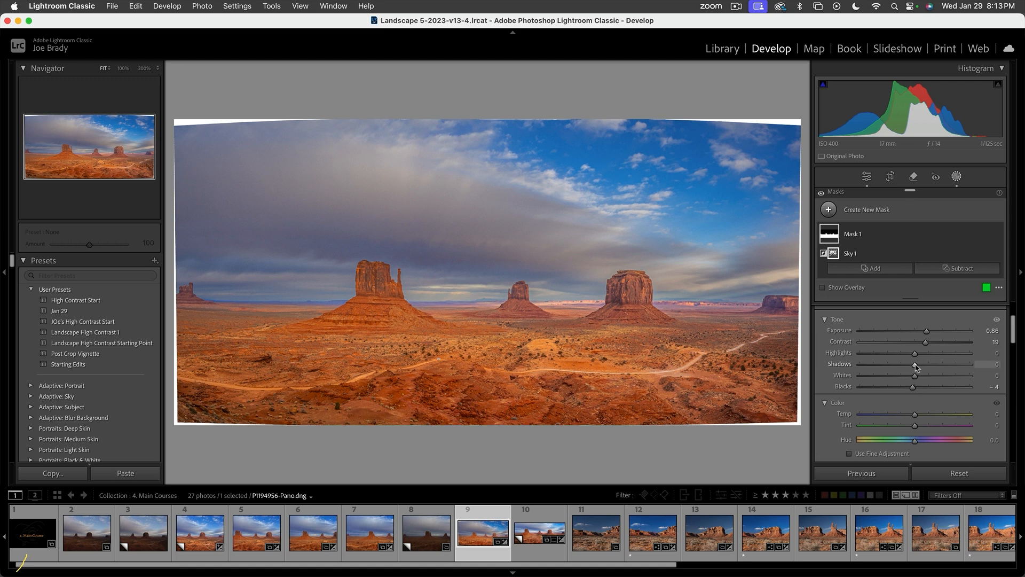
drag(915, 366, 911, 366)
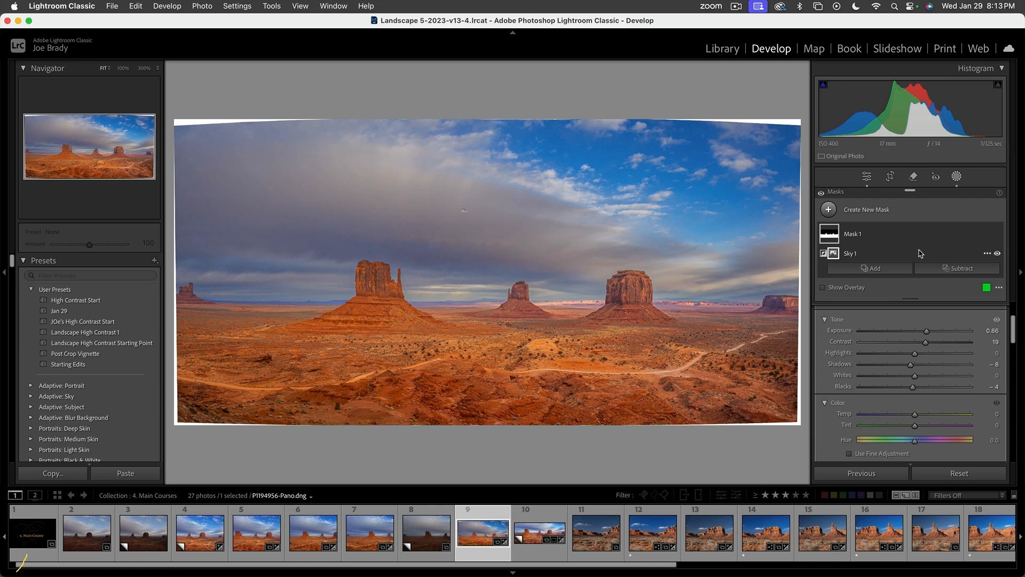
- Add a second mask selecting the sky, set its Exposure to 0.80 and leave masking
click(922, 211)
click(878, 210)
click(876, 210)
click(880, 245)
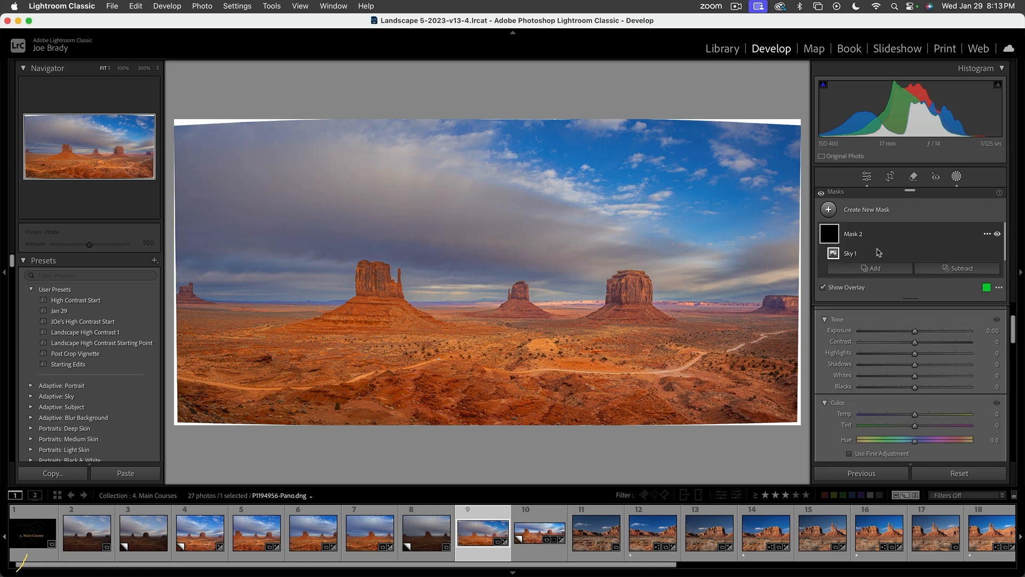
drag(916, 336, 928, 334)
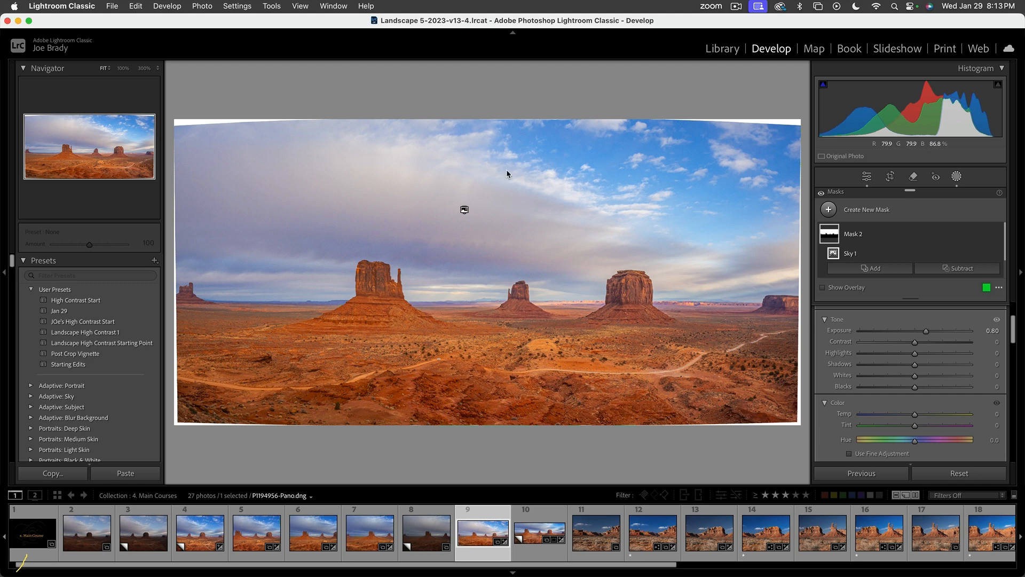
click(742, 308)
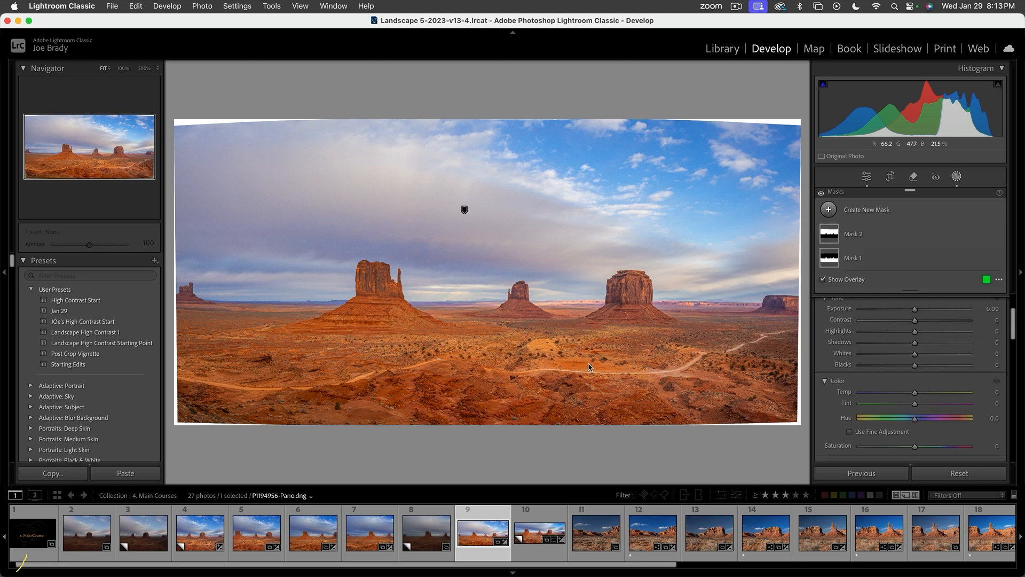
key(shift+w)
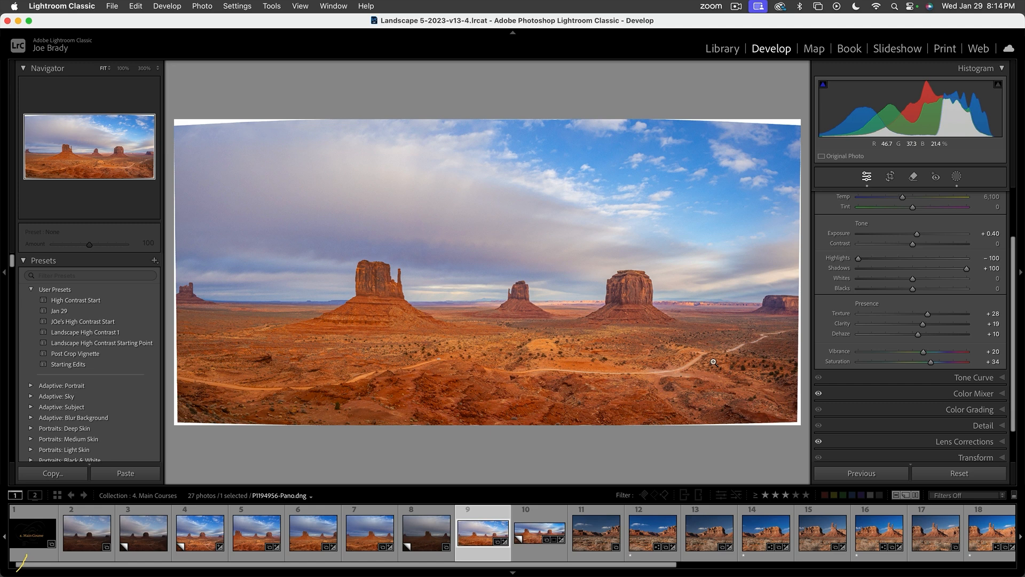
- Add a linear gradient mask fading upward over the desert foreground and set its Temp to -15
key(m)
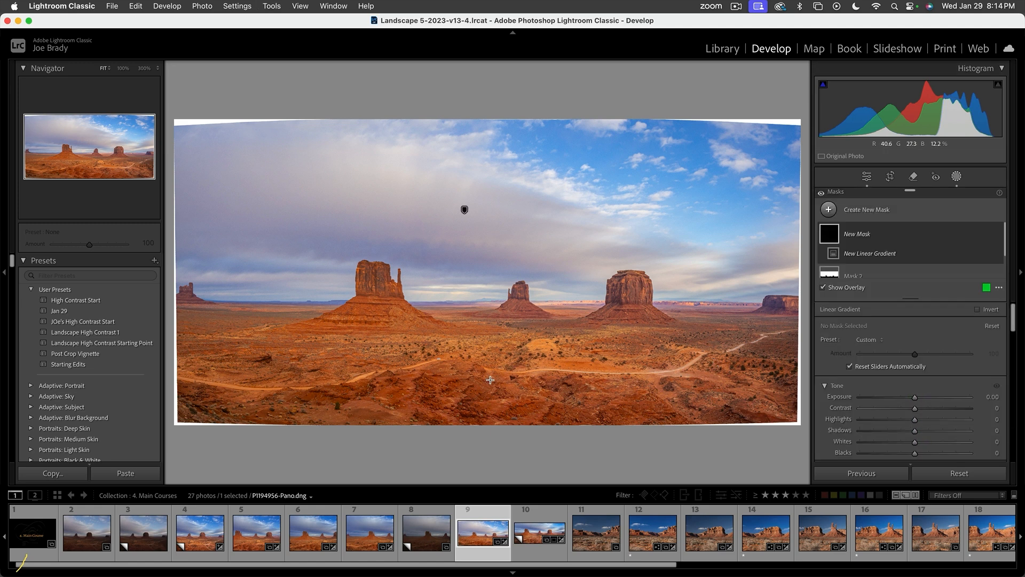
drag(490, 395, 491, 324)
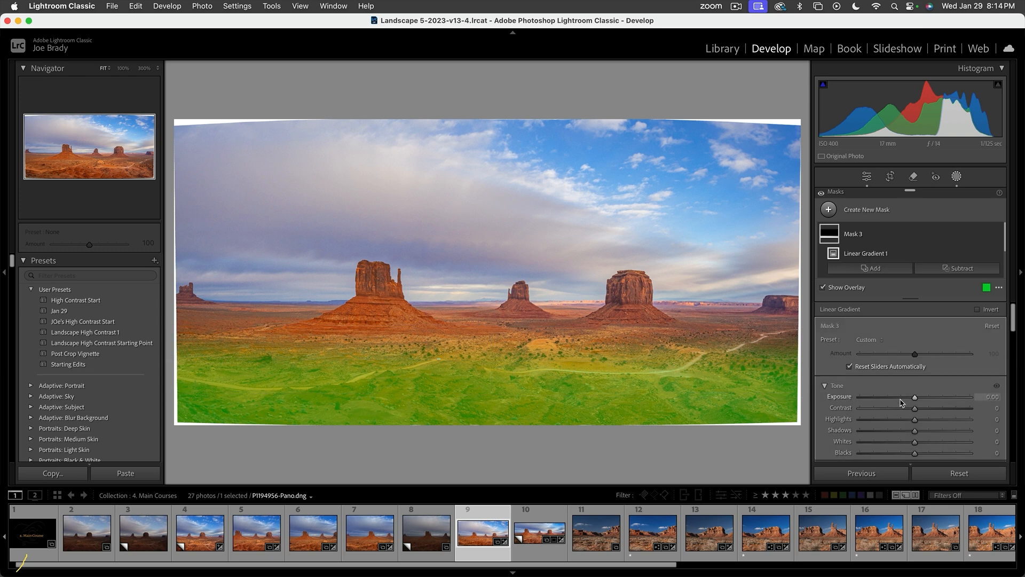
scroll(908, 400, down, 5)
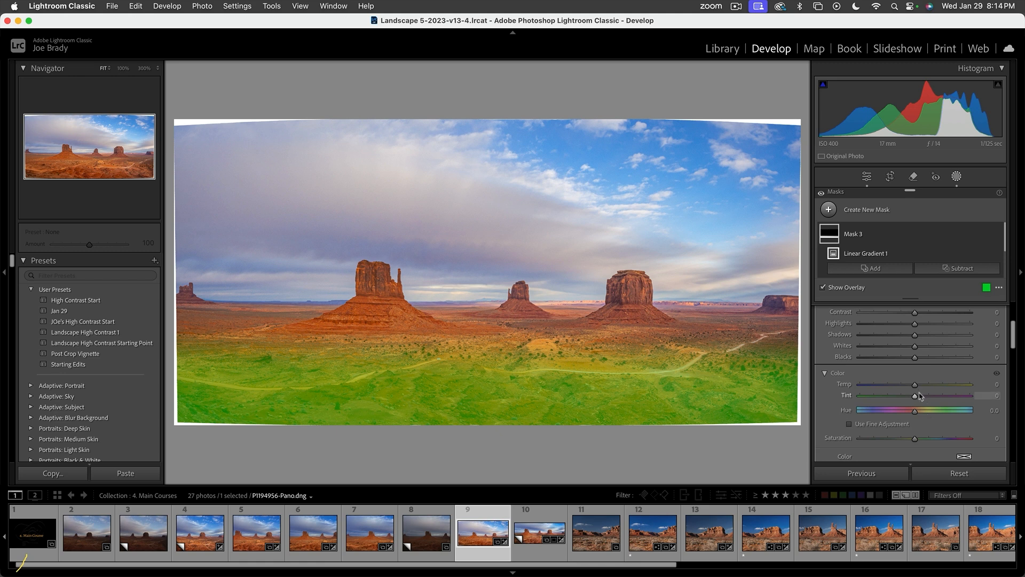
key(o)
drag(915, 384, 907, 385)
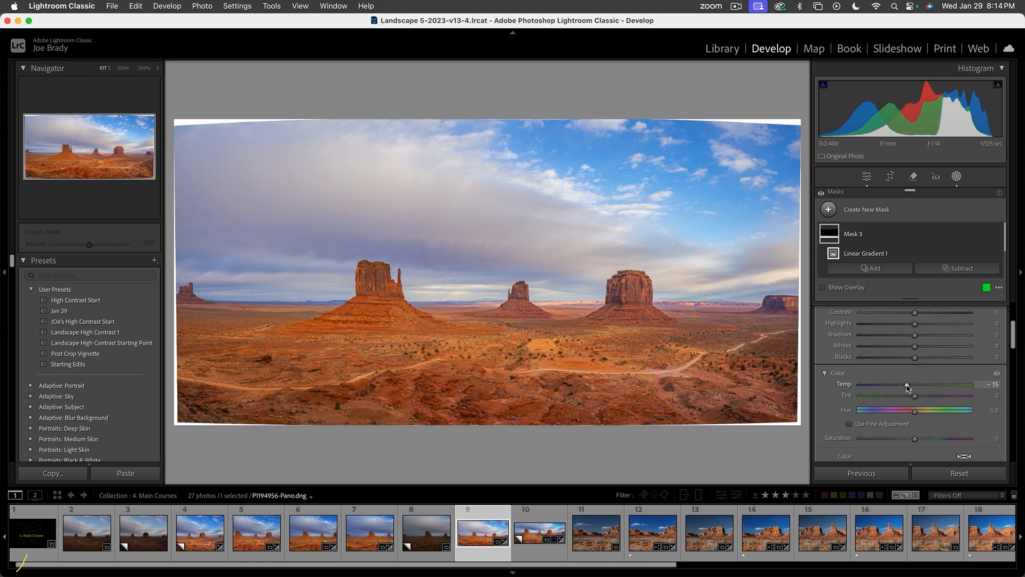
- Set the foreground gradient's Exposure to 0.30, Tint to -18 and Saturation to -12
scroll(923, 324, up, 2)
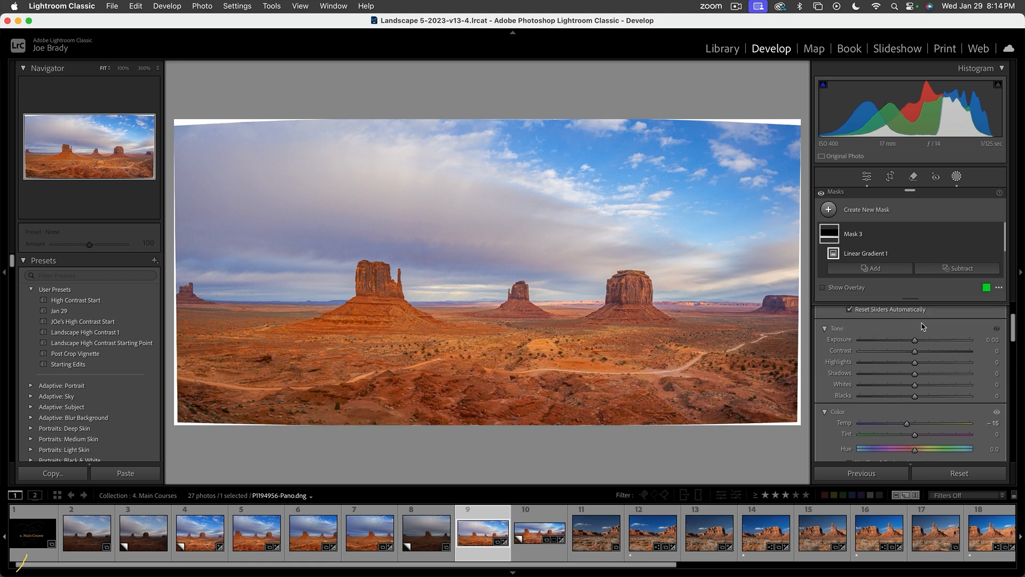
drag(915, 340, 918, 340)
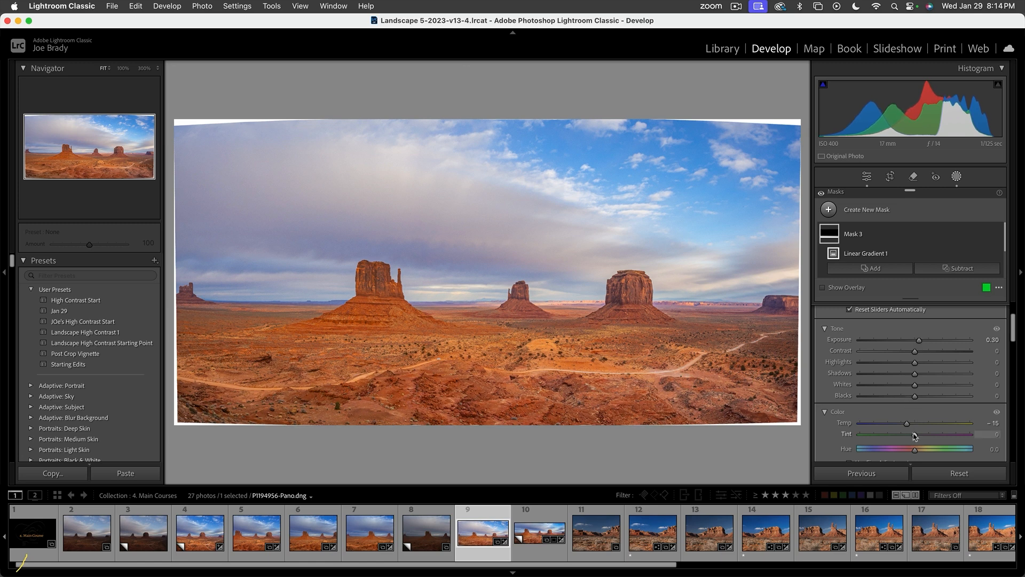
drag(915, 434, 907, 434)
scroll(915, 422, down, 3)
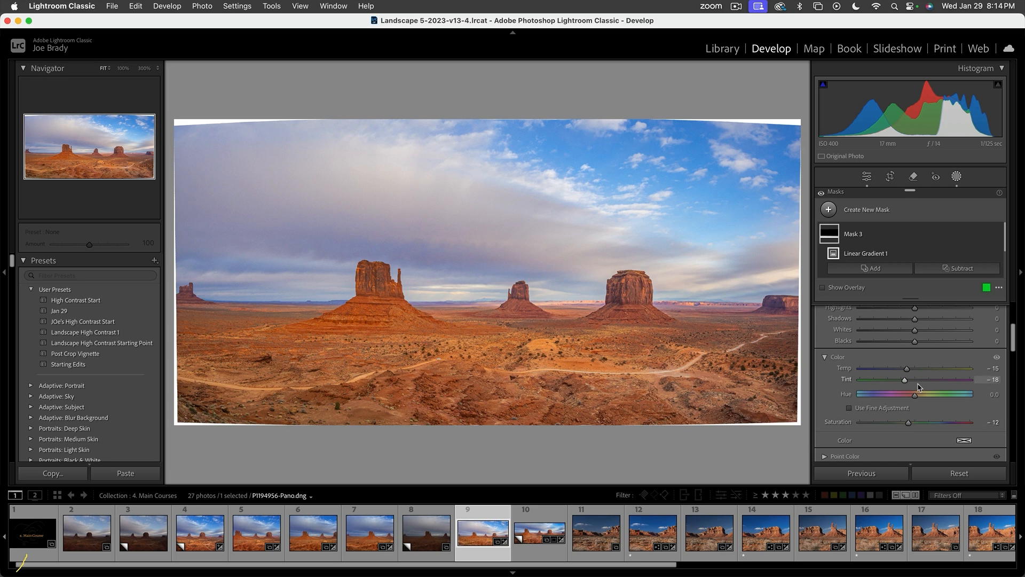
- Set the foreground gradient's Clarity to 17 and Dehaze to 2
scroll(909, 425, down, 3)
scroll(913, 417, down, 4)
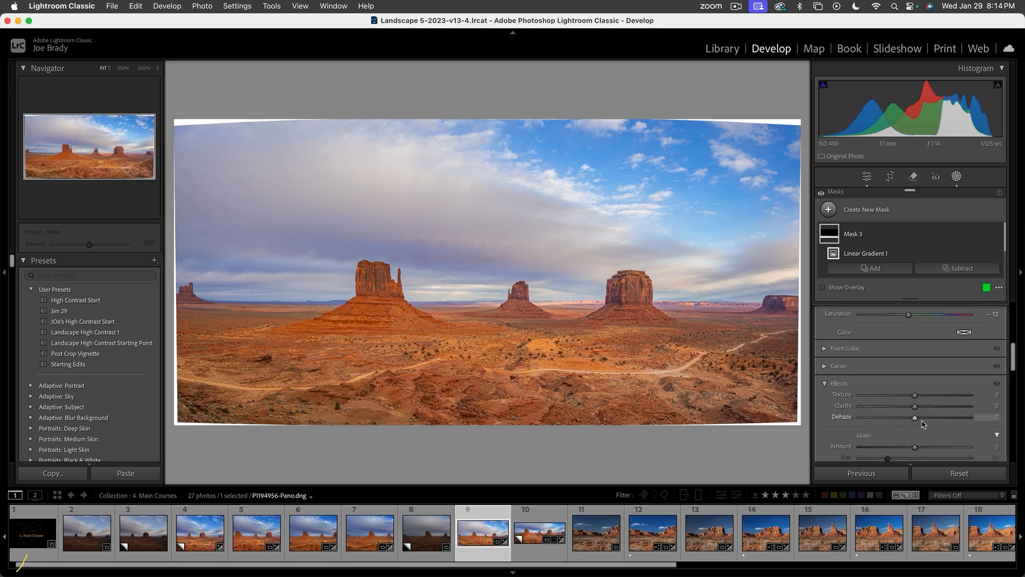
click(924, 406)
drag(920, 418, 916, 418)
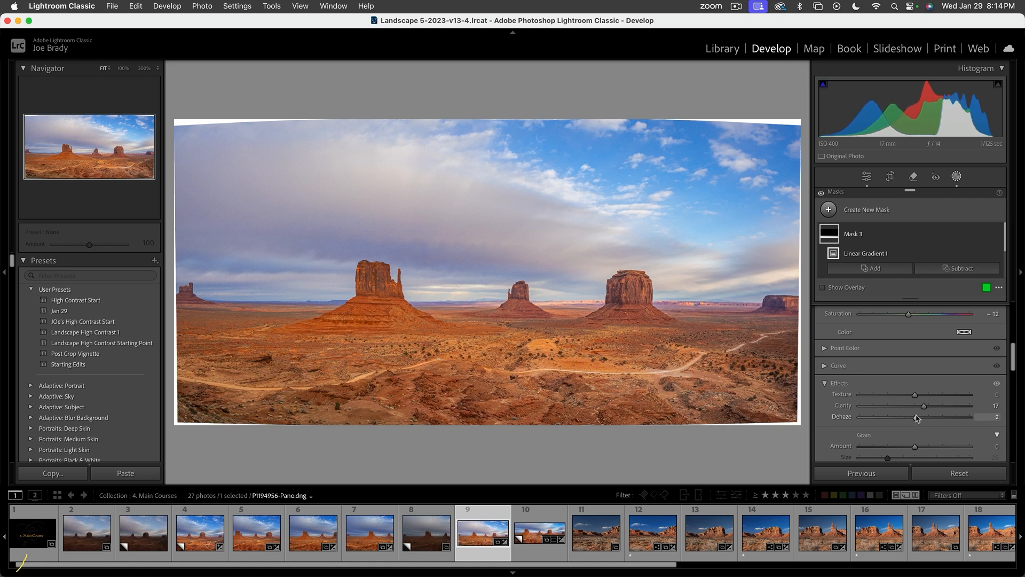
- Crop the panorama to a 3 x 1 aspect ratio, repositioned to trim upper sky and keep more of the desert foreground
click(525, 203)
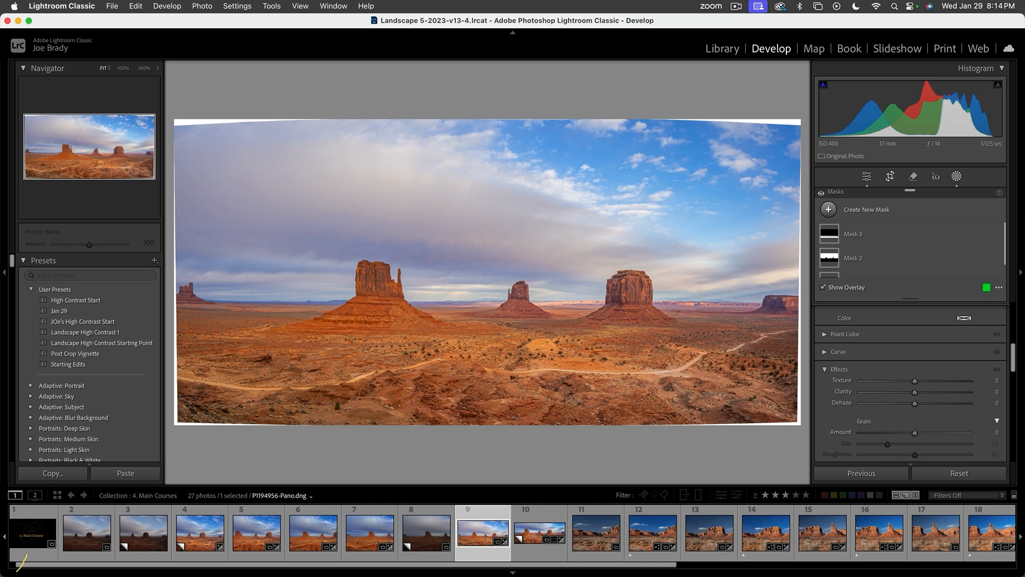
click(890, 176)
click(958, 216)
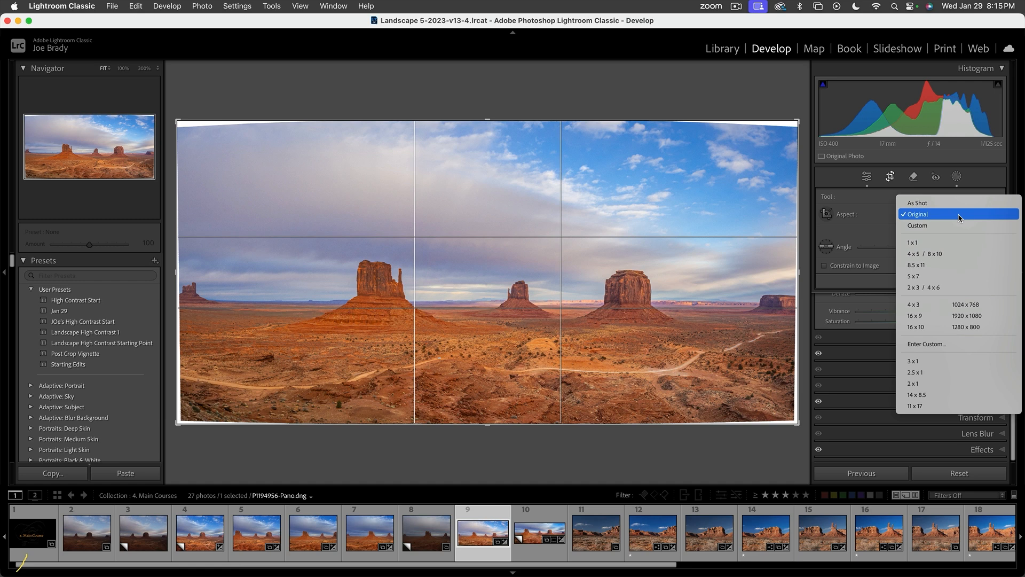
click(953, 384)
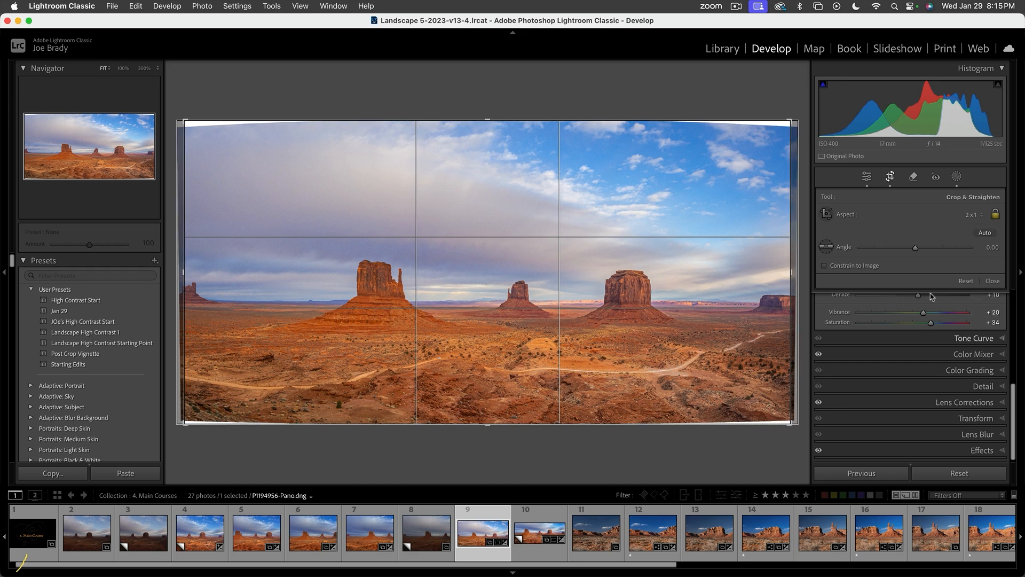
click(972, 215)
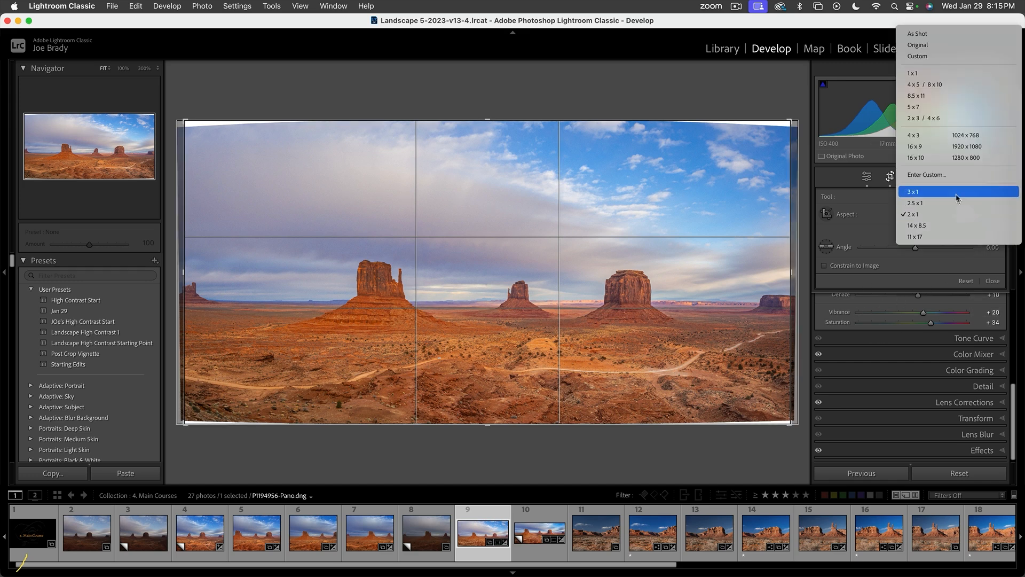
click(954, 195)
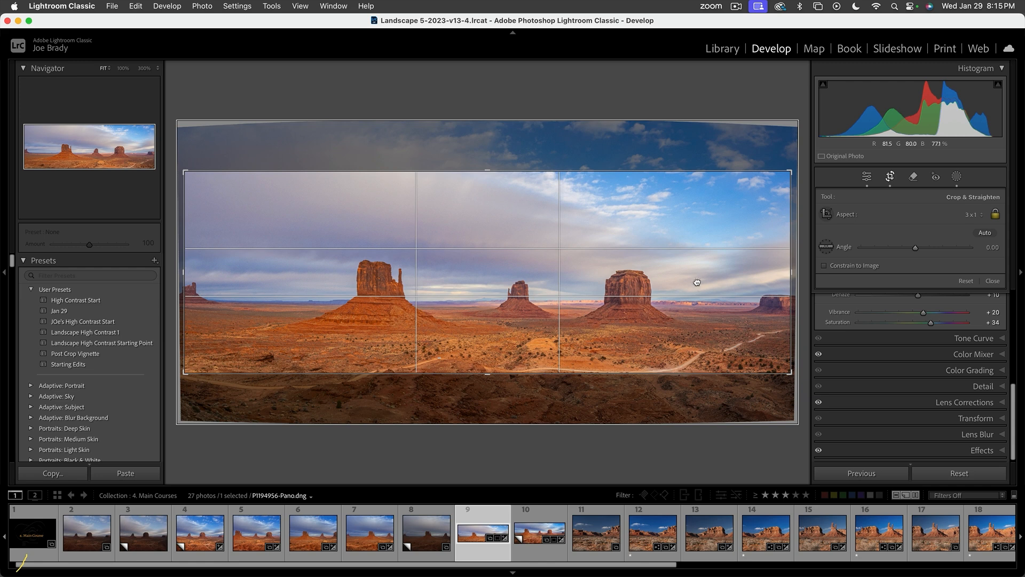
drag(697, 280, 698, 241)
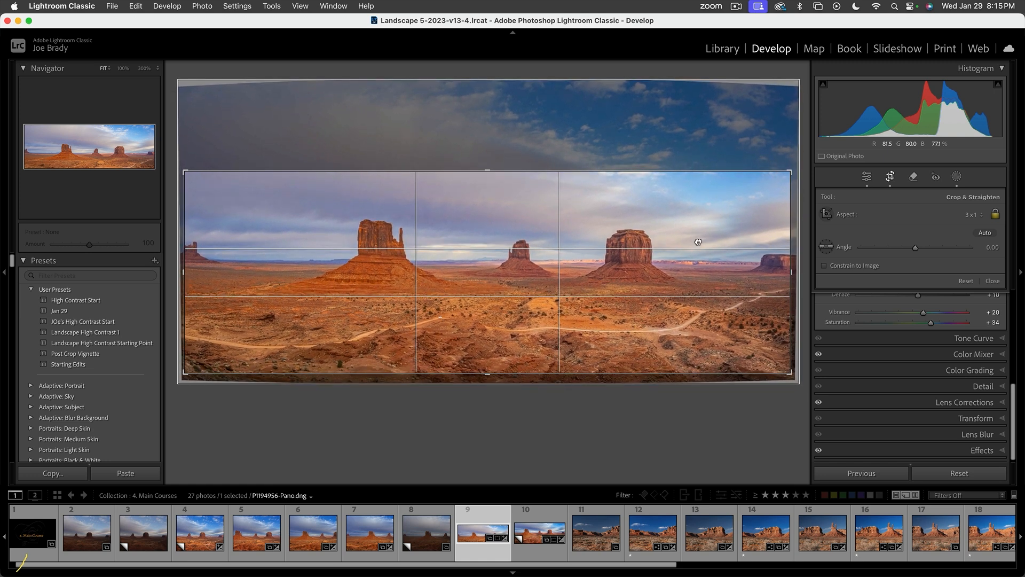
key(Return)
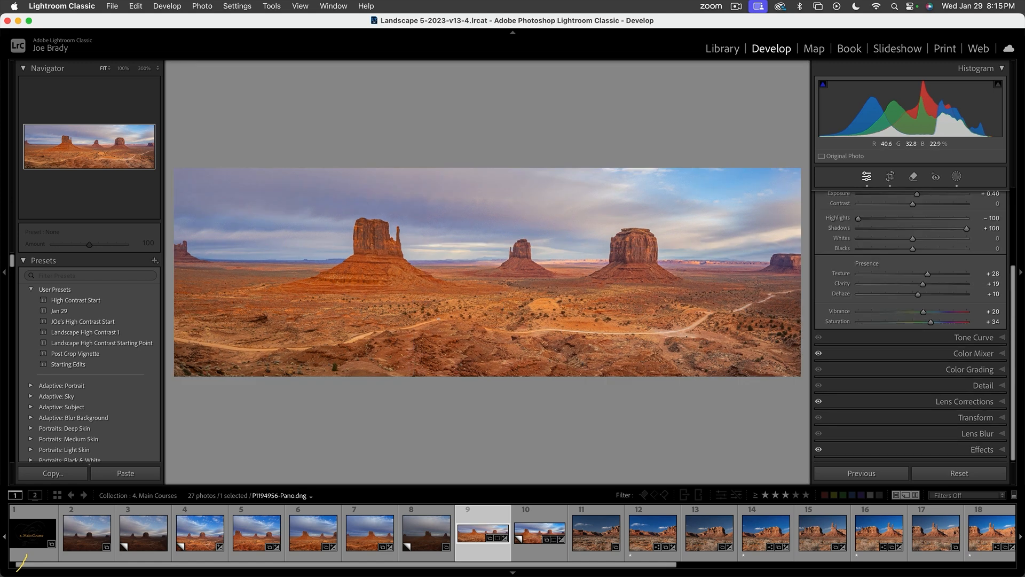
- Set the photo's overall Contrast to +36 in the Basic adjustments
scroll(935, 327, up, 5)
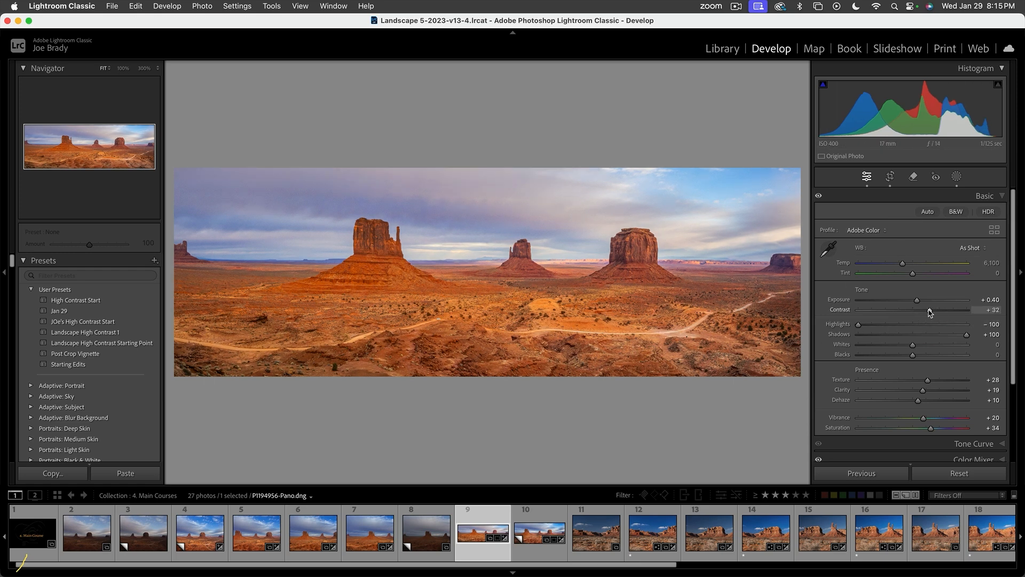
drag(930, 311, 931, 311)
- At 50% zoom, paint a new brush mask over the large left butte and the desert floor on both sides of its base
click(160, 68)
click(159, 70)
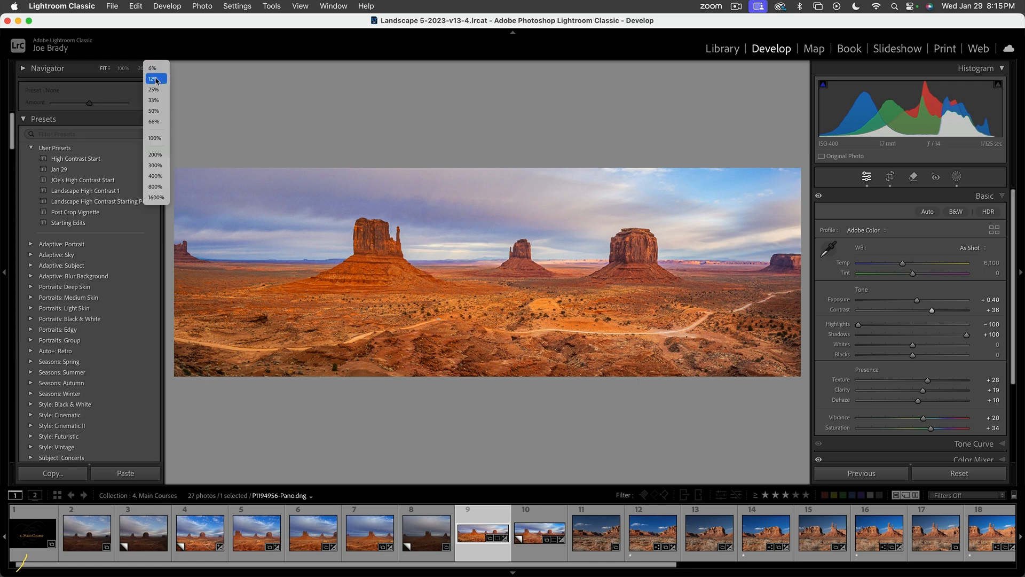
click(155, 112)
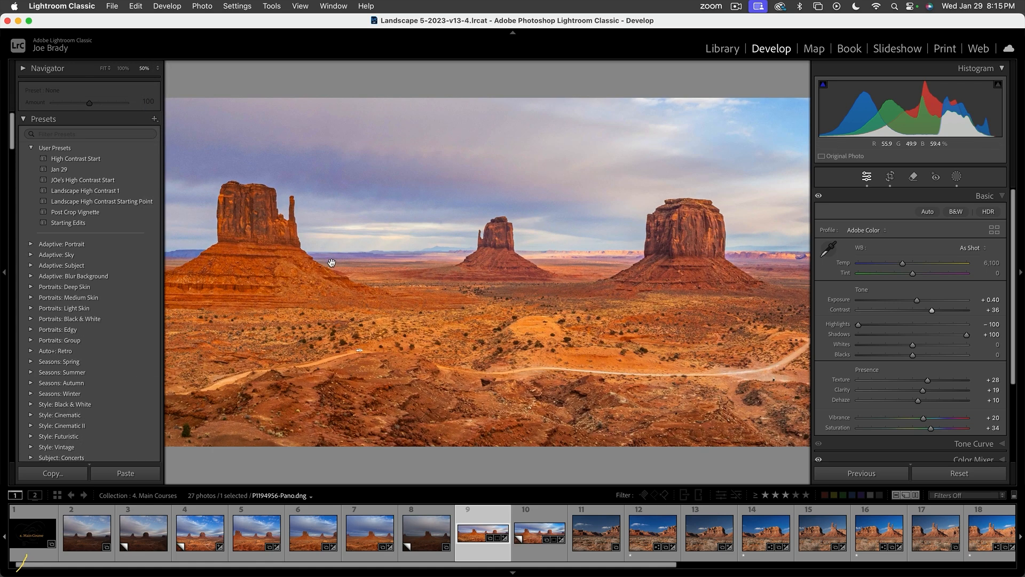
drag(293, 271, 481, 273)
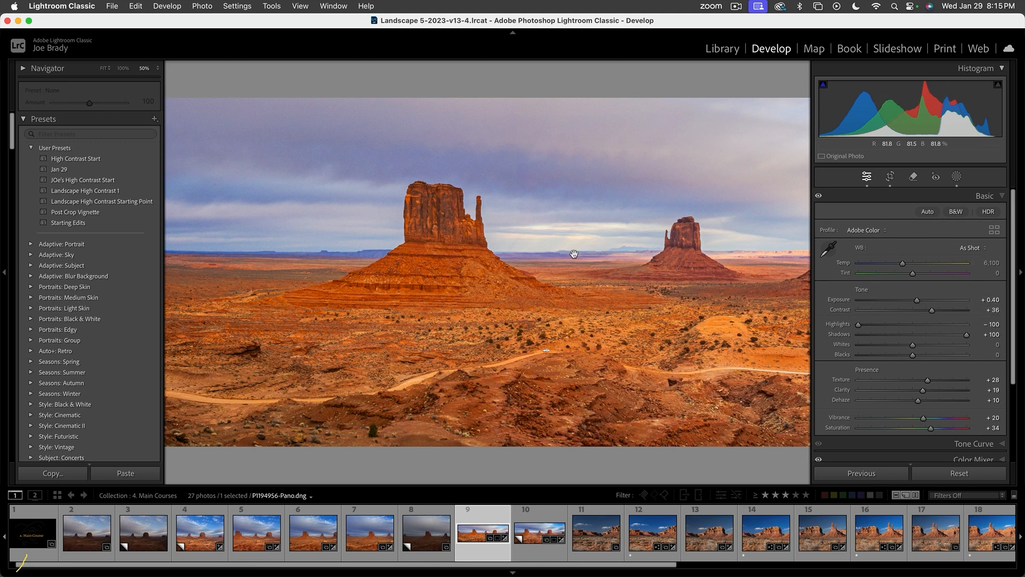
key(shift+w)
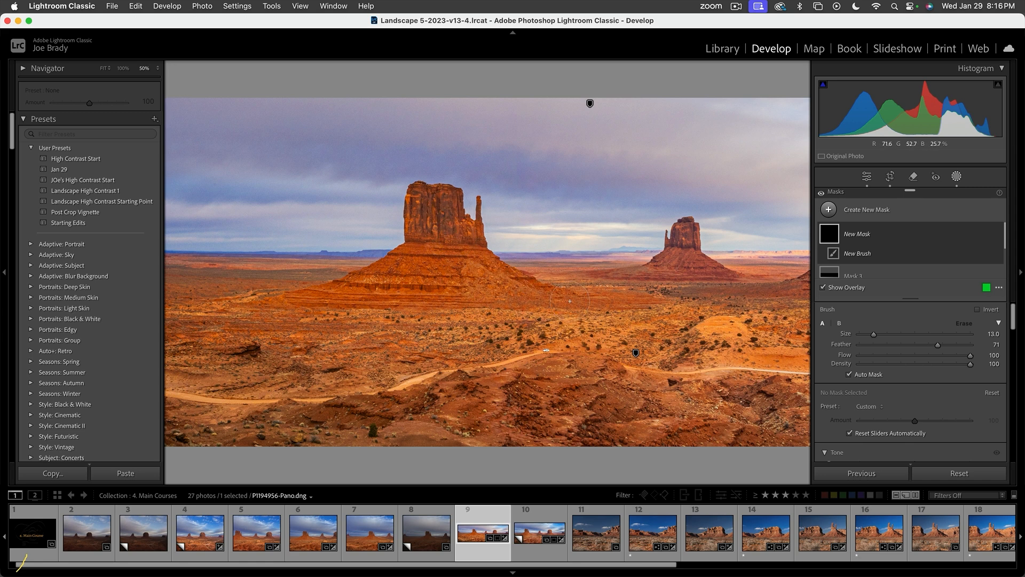
mouse_move(569, 301)
mouse_down()
mouse_move(481, 289)
mouse_move(449, 266)
mouse_move(380, 290)
mouse_move(264, 295)
mouse_move(475, 301)
mouse_move(461, 282)
mouse_move(416, 268)
mouse_move(420, 257)
mouse_move(382, 275)
mouse_up()
mouse_move(443, 265)
mouse_down()
mouse_move(497, 286)
mouse_move(433, 229)
mouse_move(428, 206)
mouse_move(469, 230)
mouse_move(419, 201)
mouse_move(454, 258)
mouse_up()
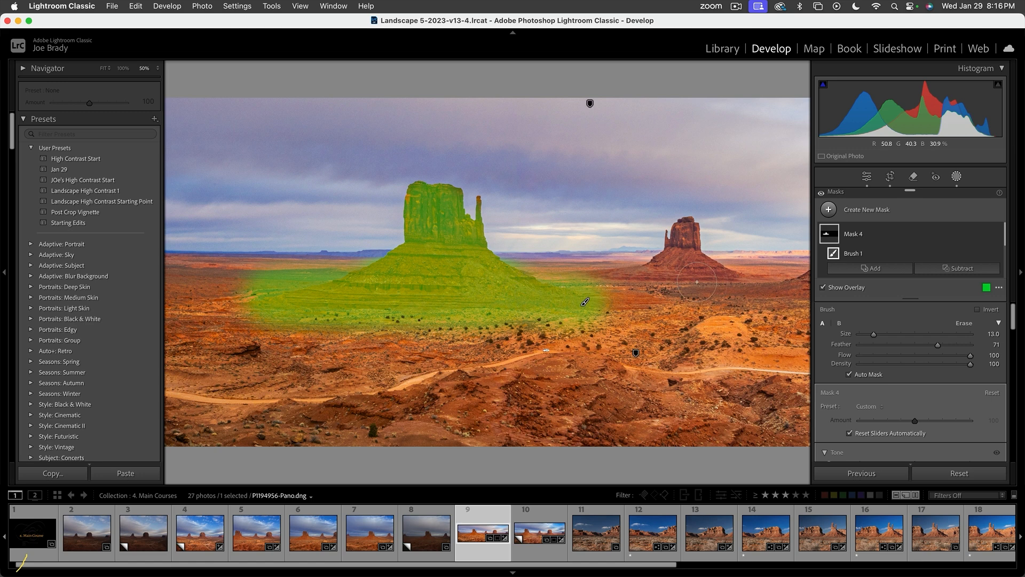
drag(253, 302, 163, 297)
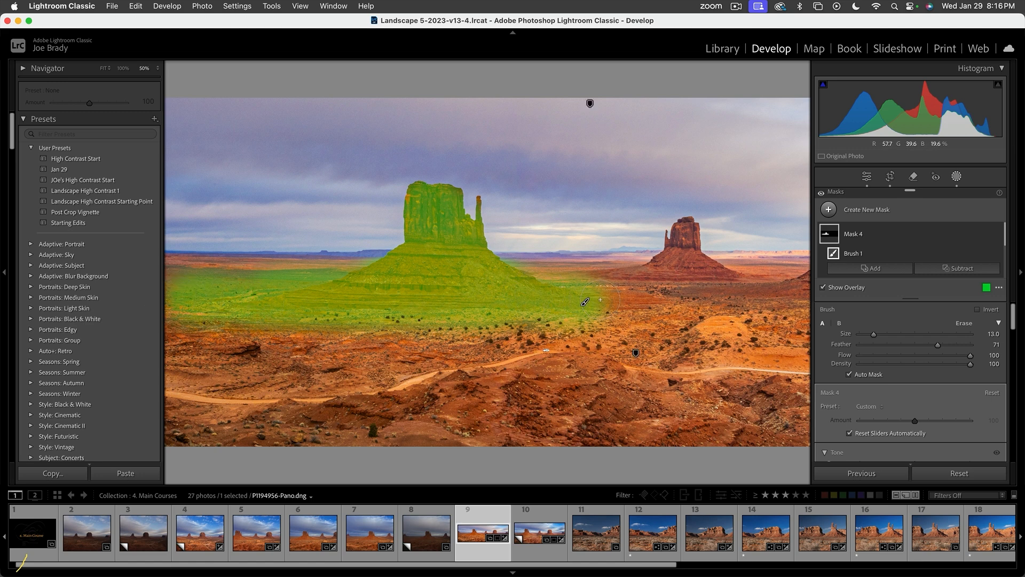
drag(585, 302, 632, 302)
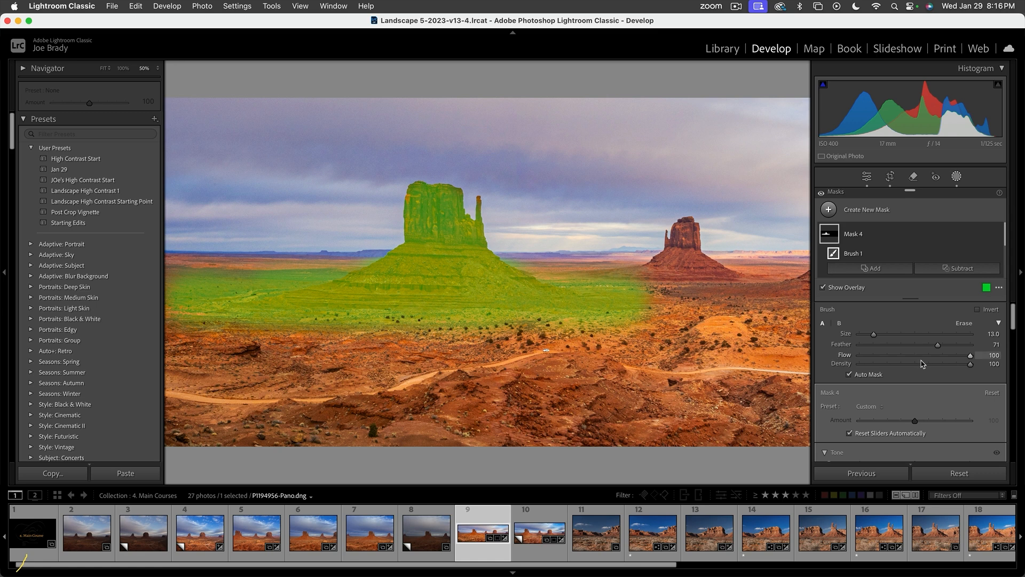
- Set the left butte mask's Exposure to 0.16, Temp to -14, Tint to -15 and Saturation to -17
scroll(919, 384, down, 3)
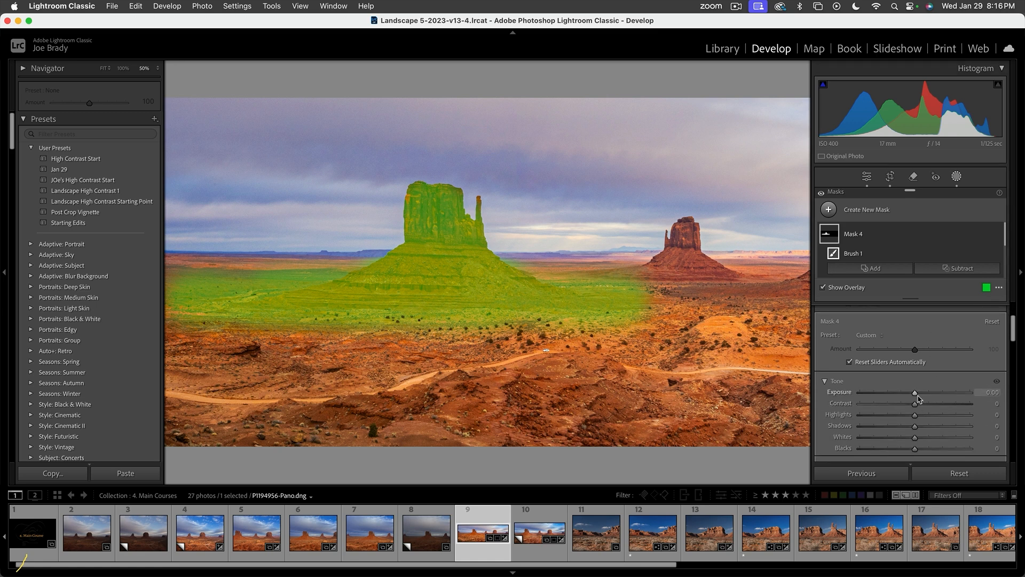
scroll(923, 406, down, 3)
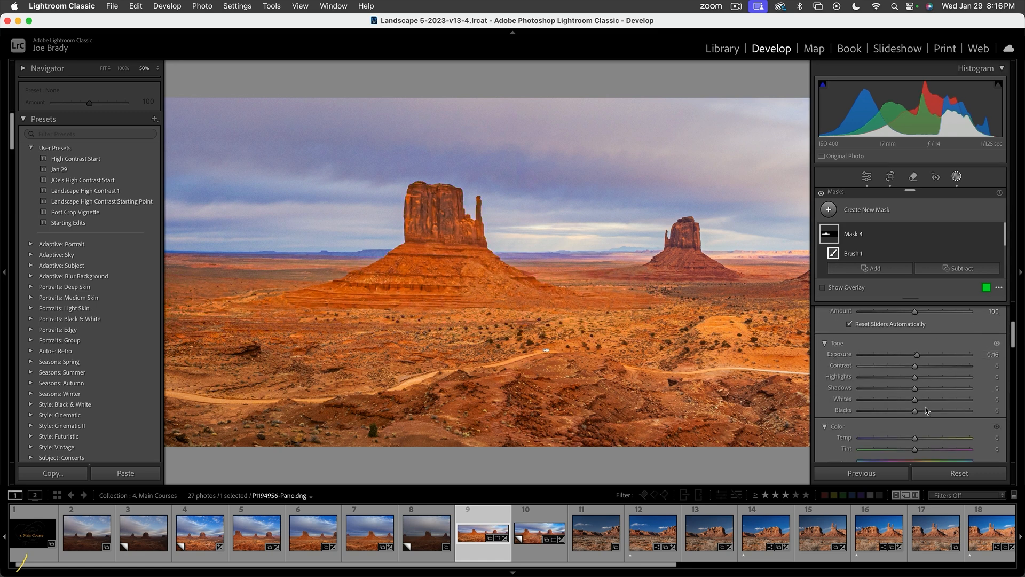
scroll(925, 410, down, 1)
drag(914, 354, 907, 355)
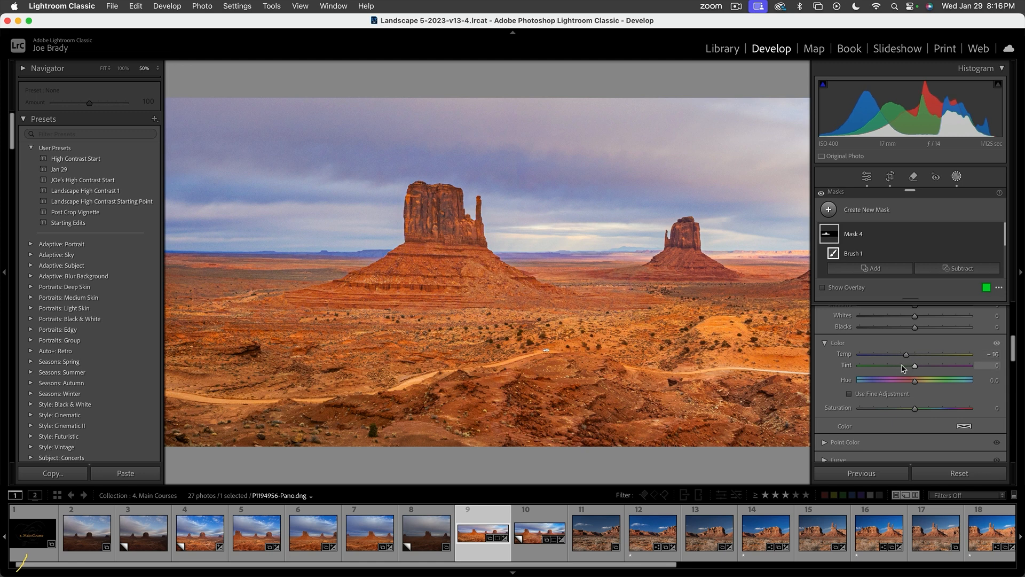
drag(915, 408, 905, 409)
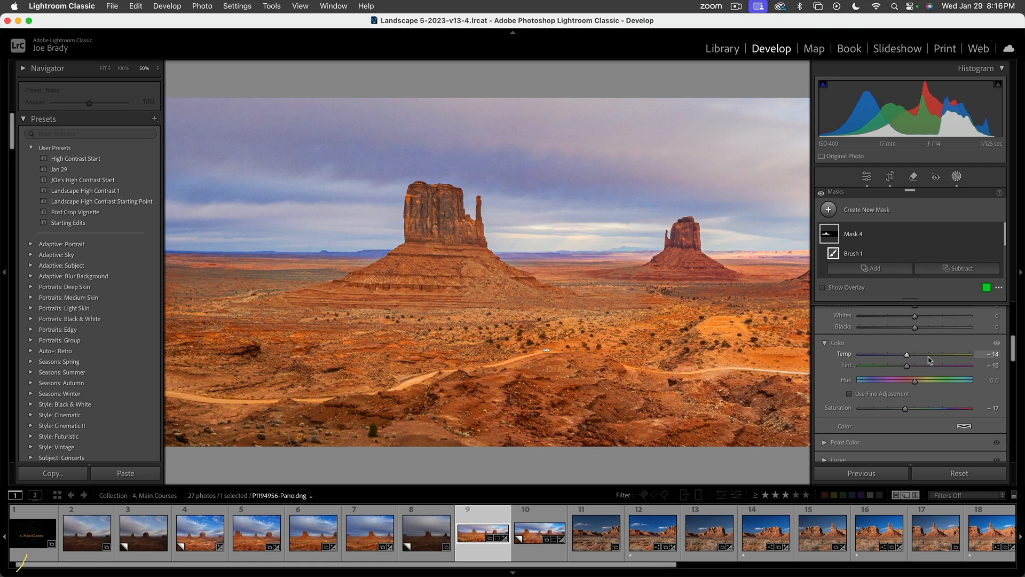
- Set the butte mask's Contrast to 33 and Exposure to 0.34, lower its Blacks slightly and finish the mask
scroll(929, 359, up, 5)
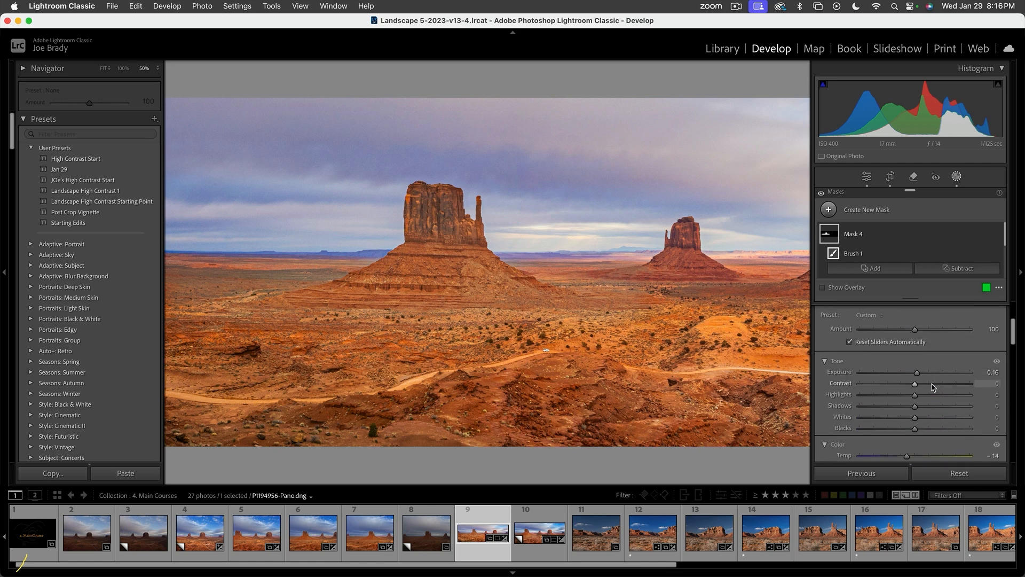
click(932, 384)
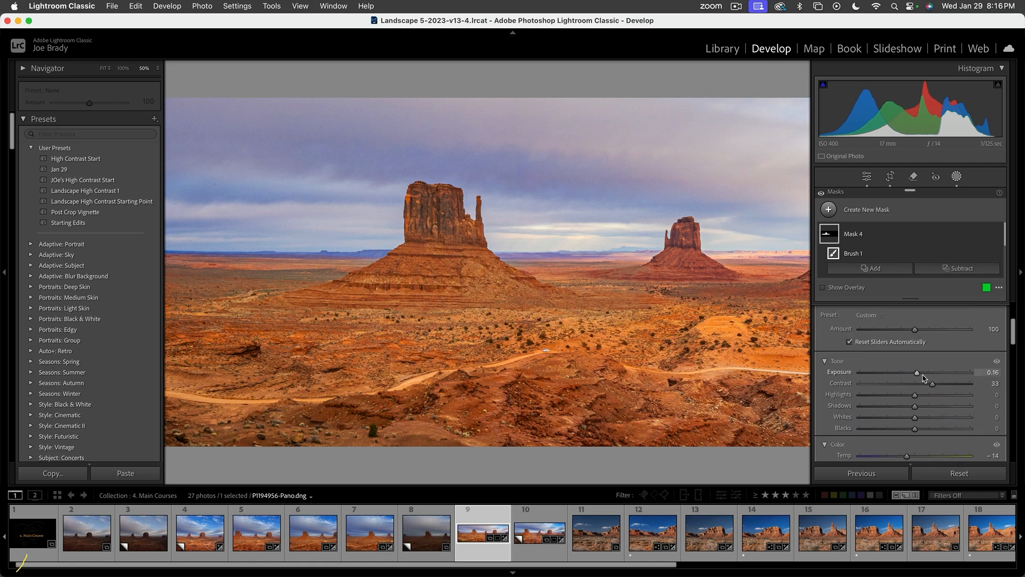
drag(917, 373, 919, 373)
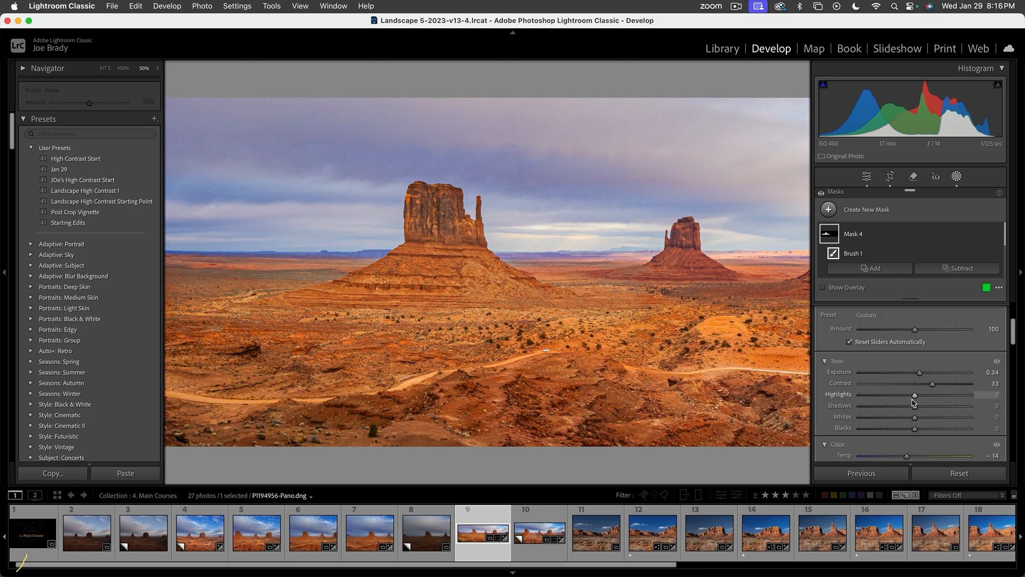
drag(914, 428, 907, 427)
key(Return)
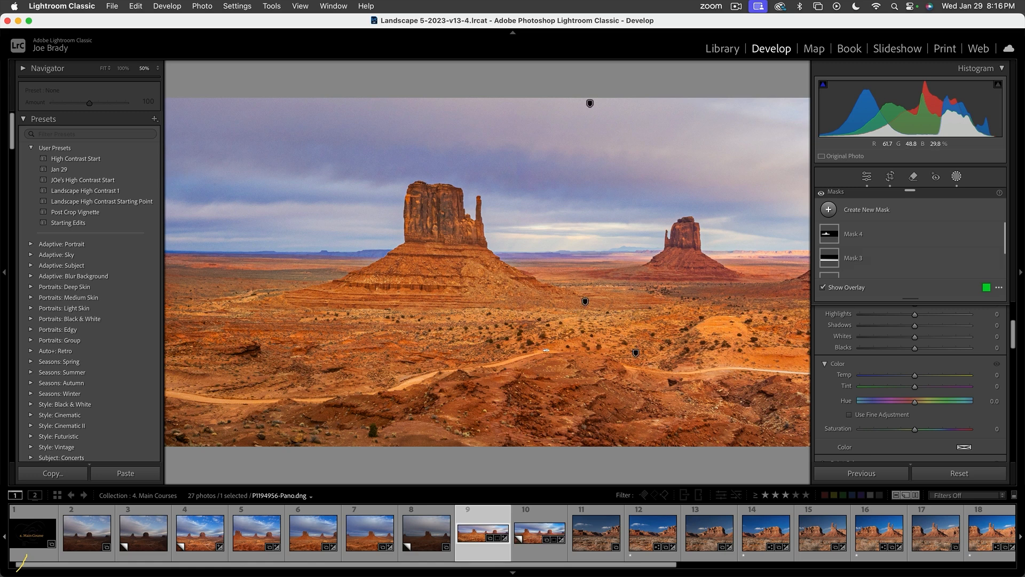
- Paint another brush mask over the left butte's shaded side and the adjacent ground, and set its Exposure to -0.34
key(k)
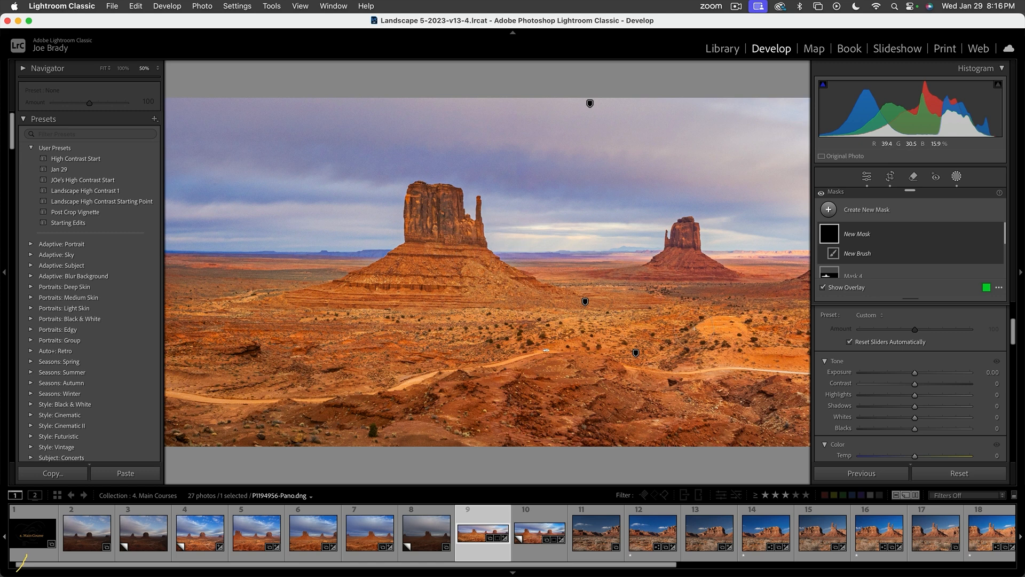
drag(694, 328, 538, 333)
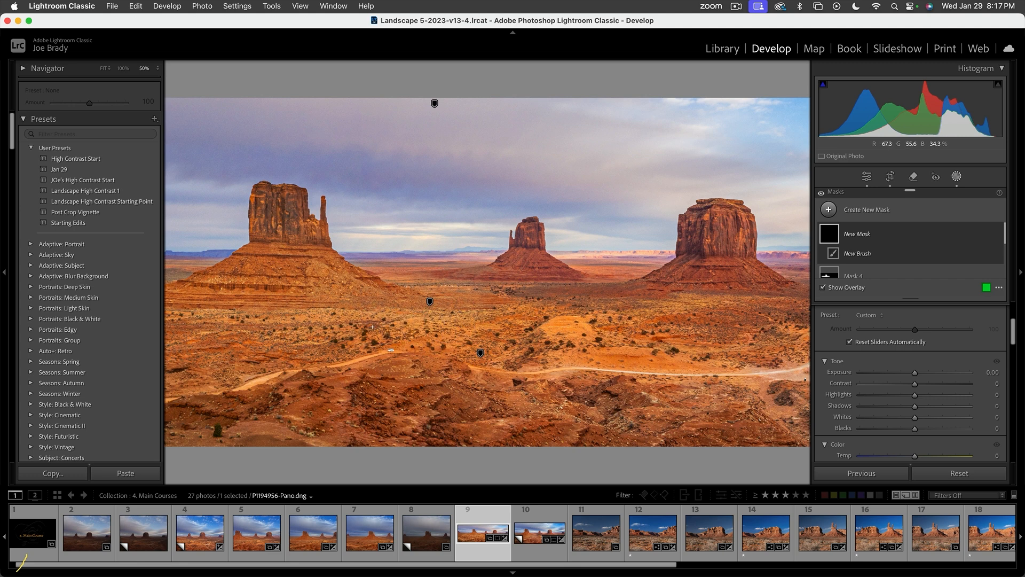
drag(372, 327, 497, 331)
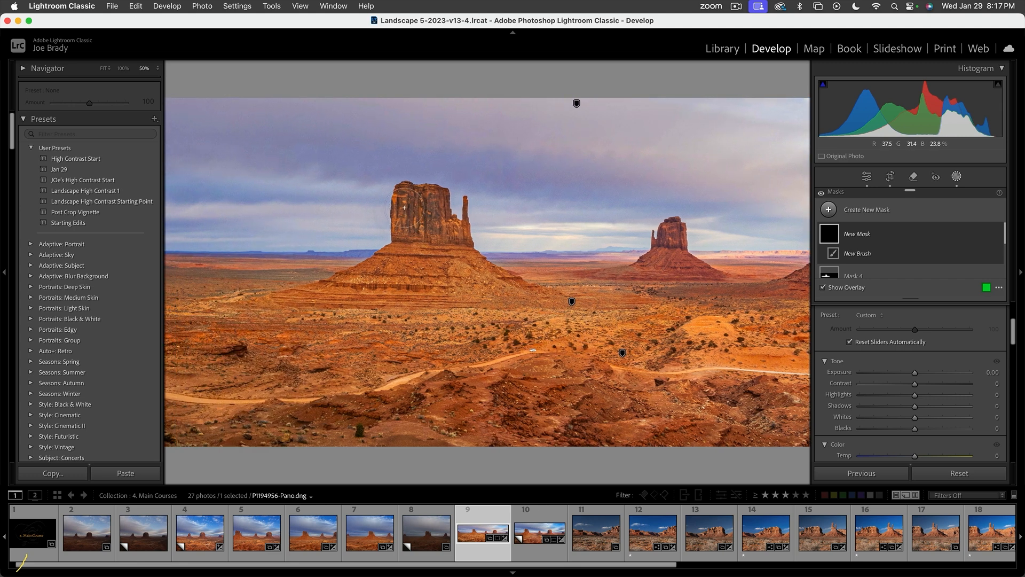
mouse_move(405, 207)
mouse_down()
mouse_move(401, 252)
mouse_move(383, 267)
mouse_move(281, 297)
mouse_move(400, 249)
mouse_move(326, 287)
mouse_move(214, 297)
mouse_up()
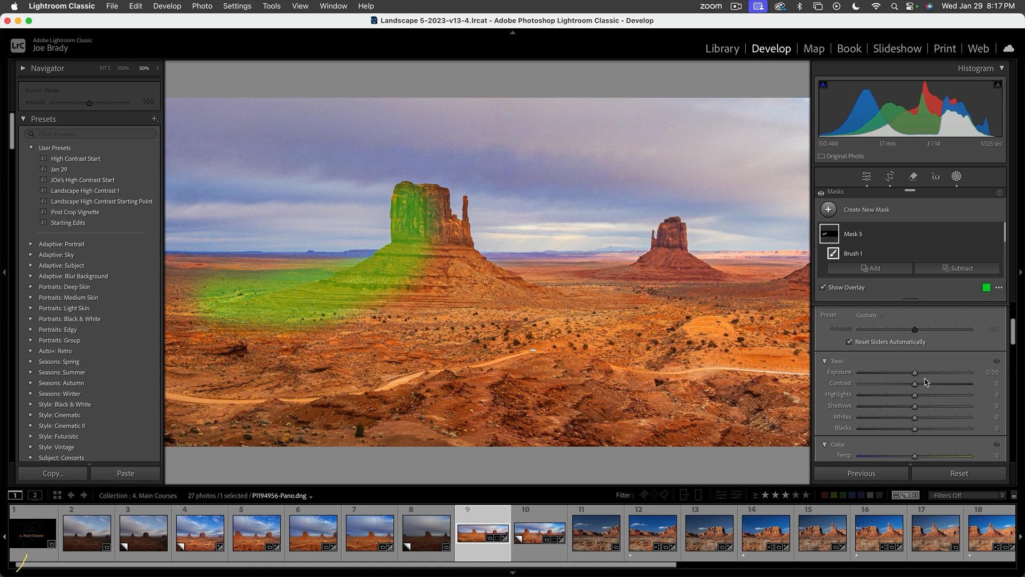
drag(915, 372, 914, 375)
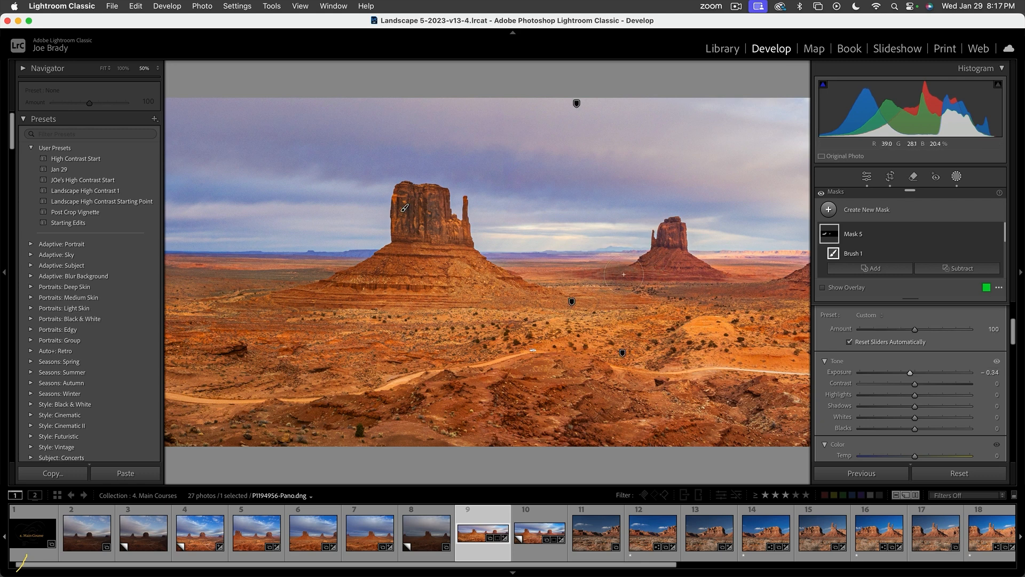
- Undo the last strokes of the darkening brush and set the brush's Flow to 72
key(super+z)
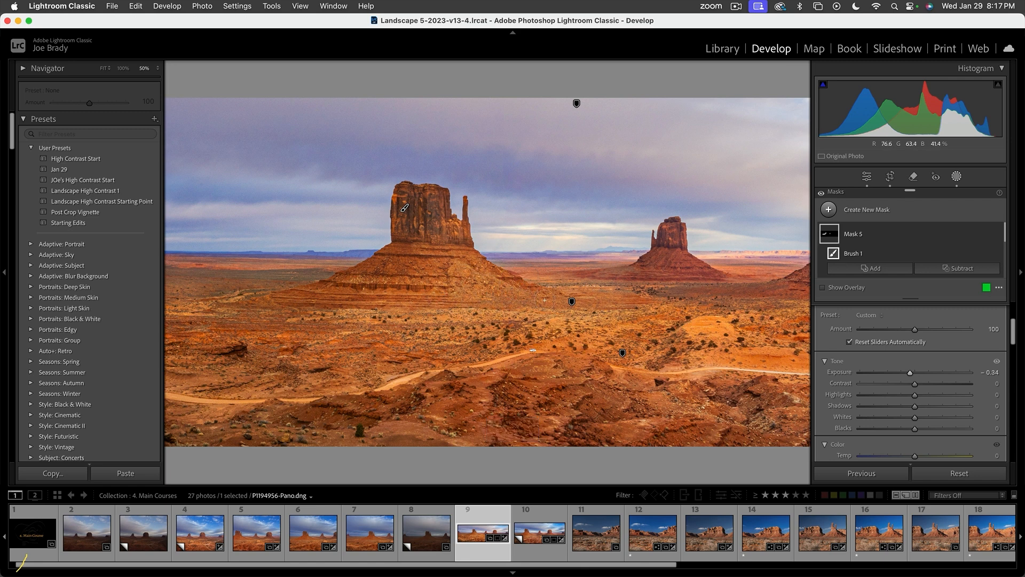
key(super+z)
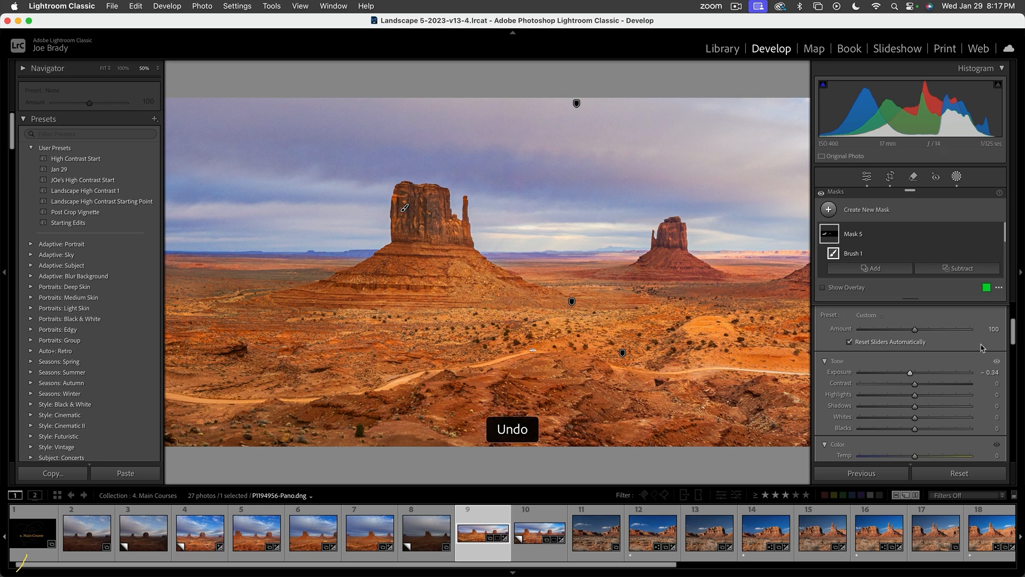
scroll(981, 347, up, 3)
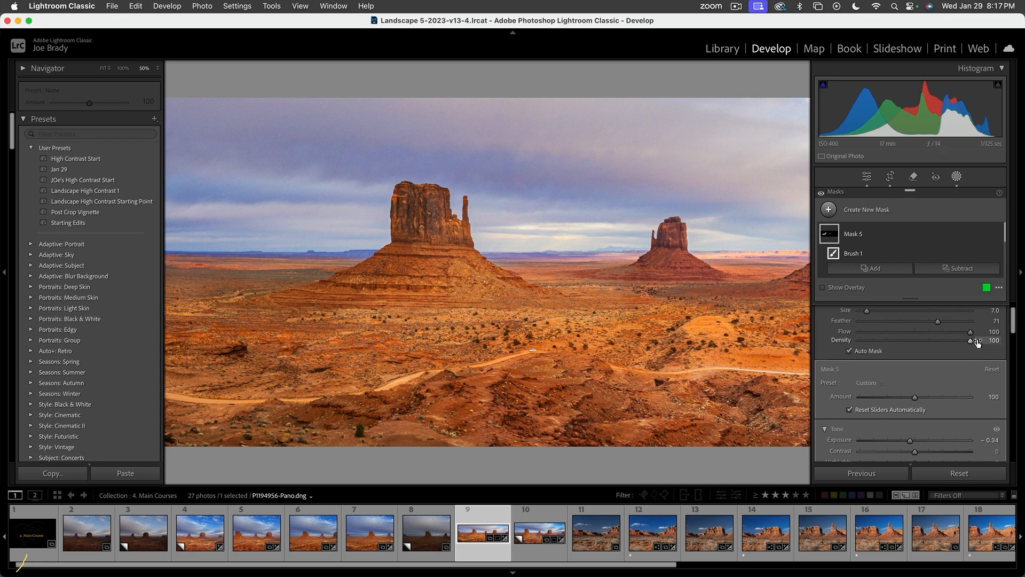
scroll(977, 343, up, 1)
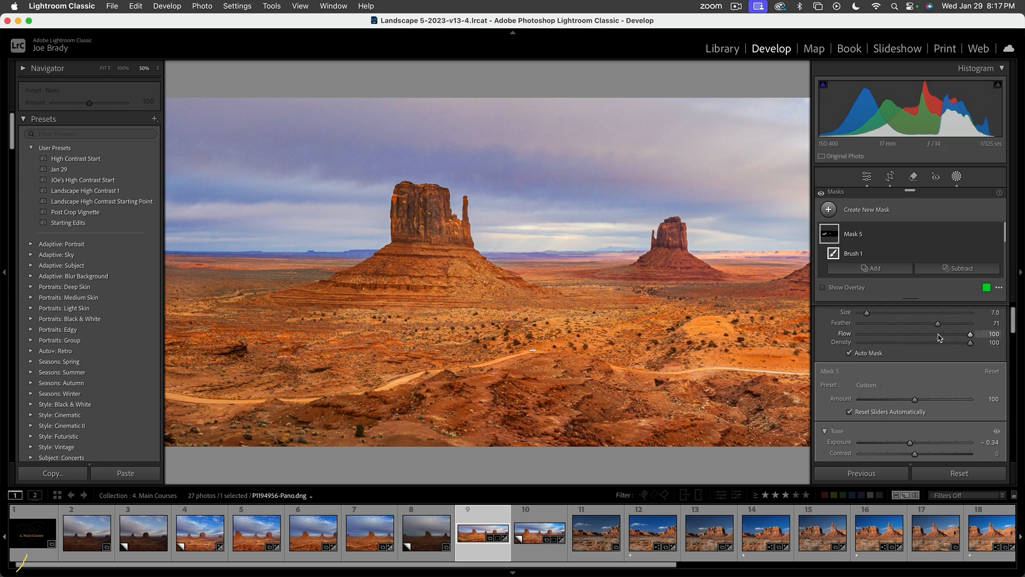
drag(970, 334, 939, 334)
- Paint more darkening brush strokes over the ground and lower slope on the shaded side of the left butte
mouse_move(542, 295)
mouse_down()
mouse_move(506, 285)
mouse_move(540, 304)
mouse_move(578, 304)
mouse_up()
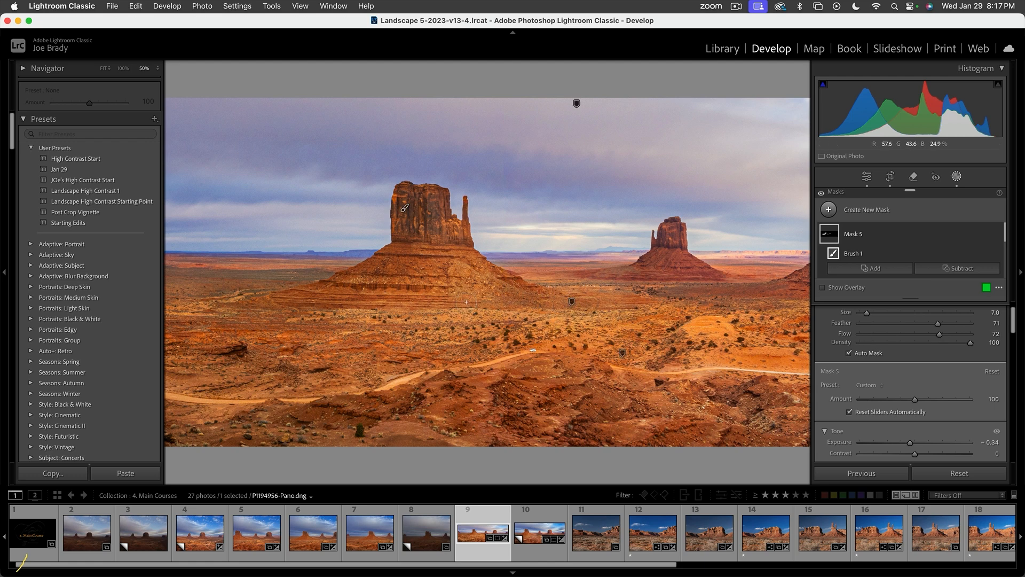
drag(476, 296, 447, 268)
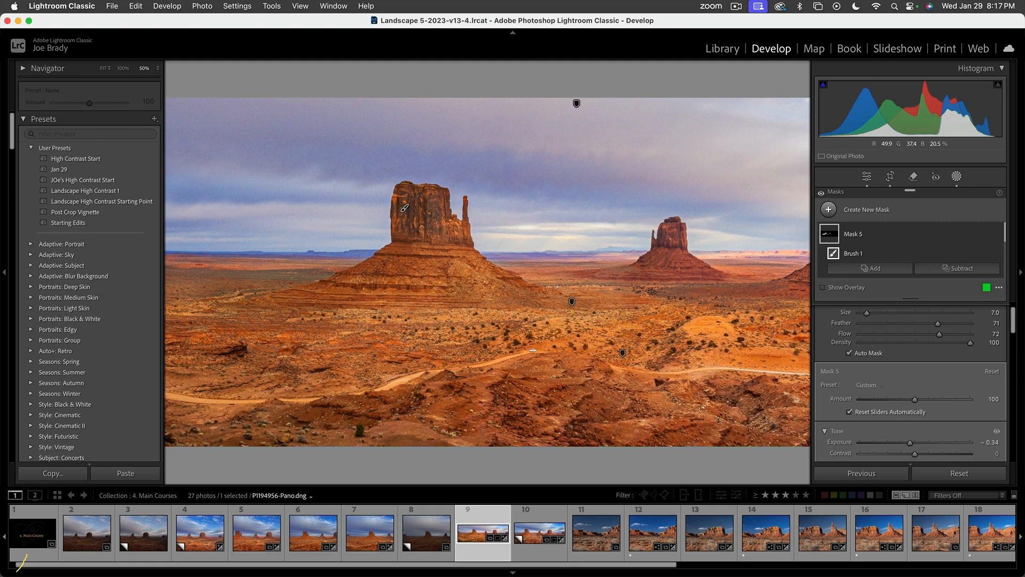
- Create a new brush mask and paint it over the right faces and slopes of the middle and right buttes
mouse_move(770, 335)
mouse_down()
mouse_move(400, 334)
mouse_move(700, 350)
mouse_move(575, 351)
mouse_up()
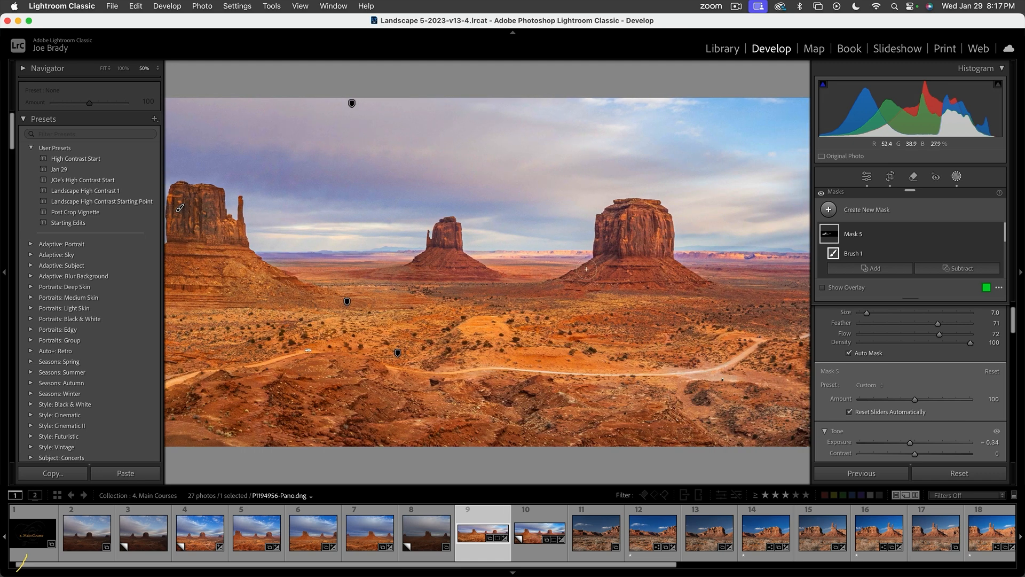
key(k)
key(k)
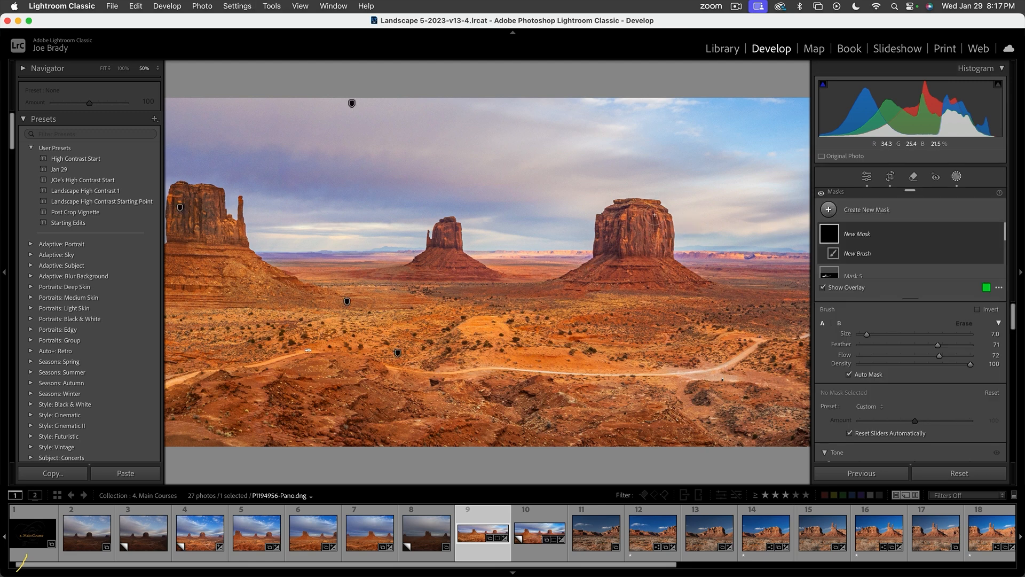
mouse_move(653, 216)
mouse_down()
mouse_move(665, 266)
mouse_move(701, 282)
mouse_move(680, 274)
mouse_move(659, 214)
mouse_move(645, 211)
mouse_move(647, 259)
mouse_move(670, 279)
mouse_move(748, 293)
mouse_up()
mouse_move(454, 235)
mouse_down()
mouse_move(450, 223)
mouse_move(456, 257)
mouse_move(499, 278)
mouse_move(461, 249)
mouse_up()
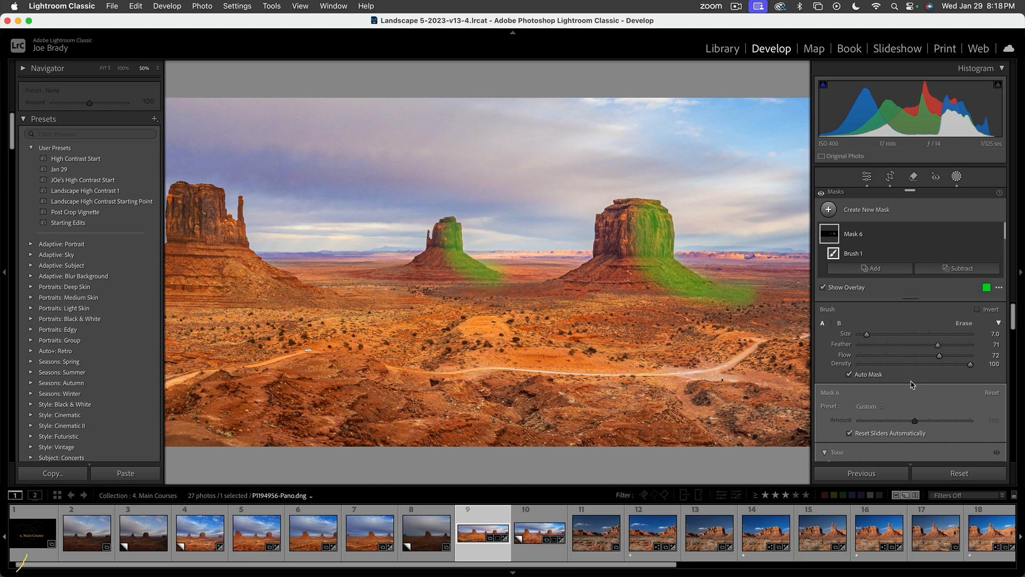
- Set the Exposure of the new butte mask to 0.64, finish masking and show the whole photo
scroll(915, 382, down, 5)
key(o)
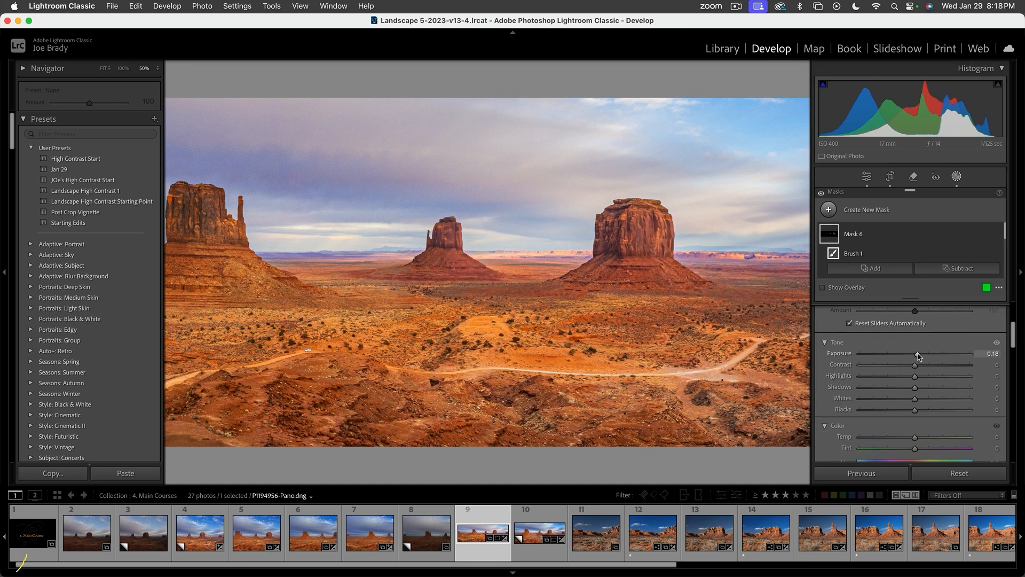
drag(915, 357, 923, 356)
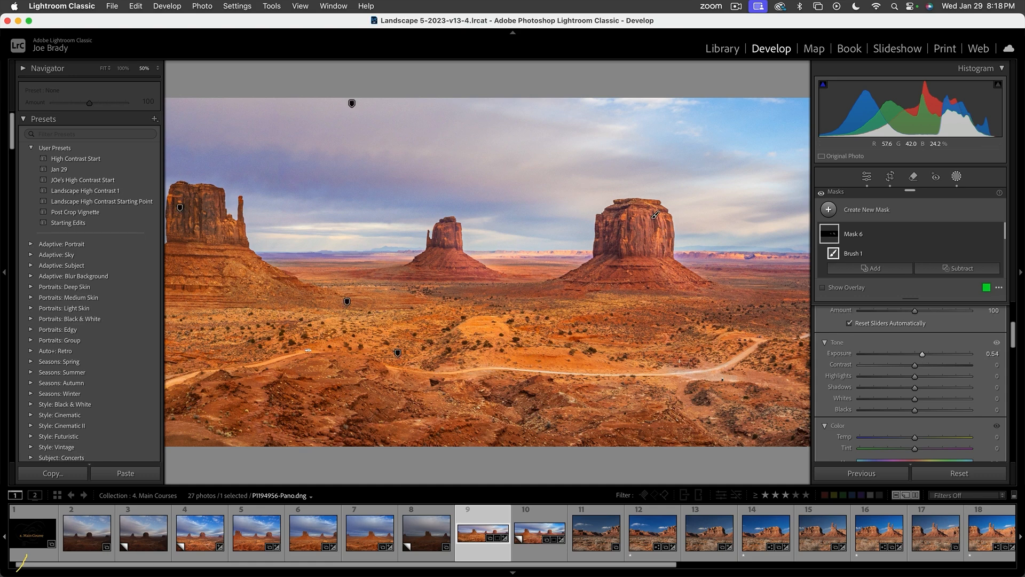
key(shift+w)
click(679, 361)
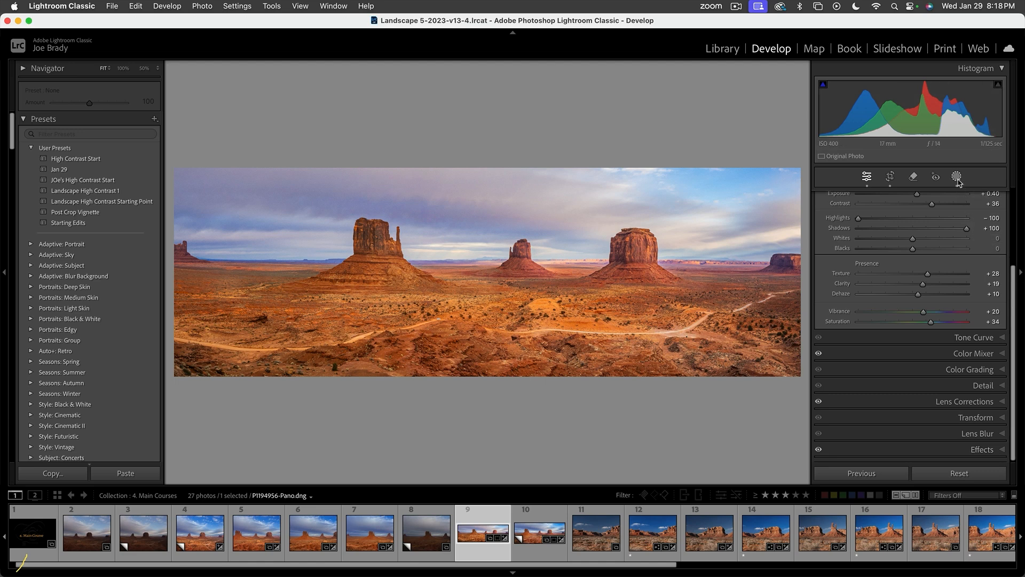
- Reopen the sky mask (Mask 2), set its Temp to 1 and finish masking
click(957, 177)
scroll(879, 245, down, 3)
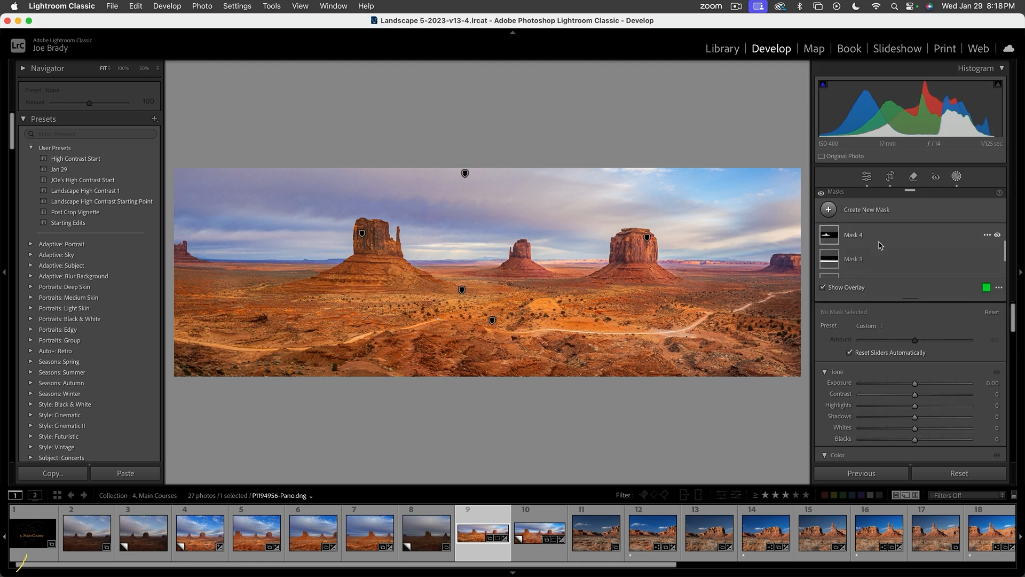
scroll(849, 247, down, 1)
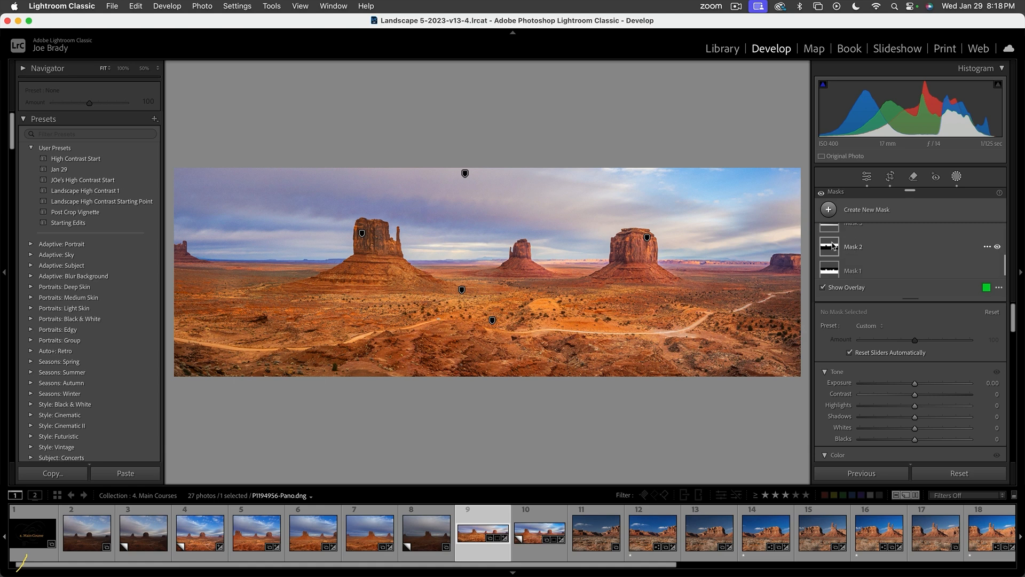
click(827, 250)
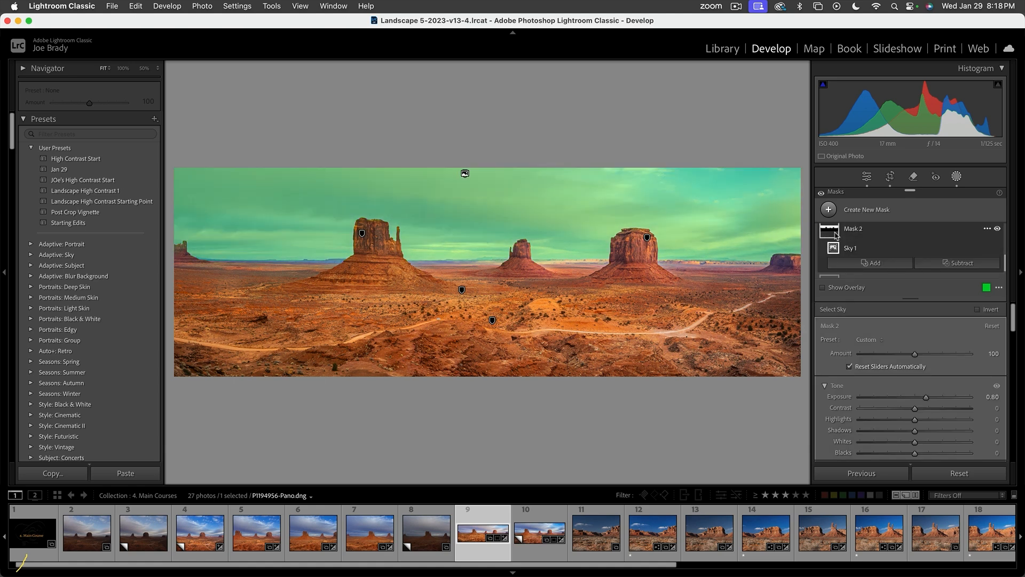
click(827, 233)
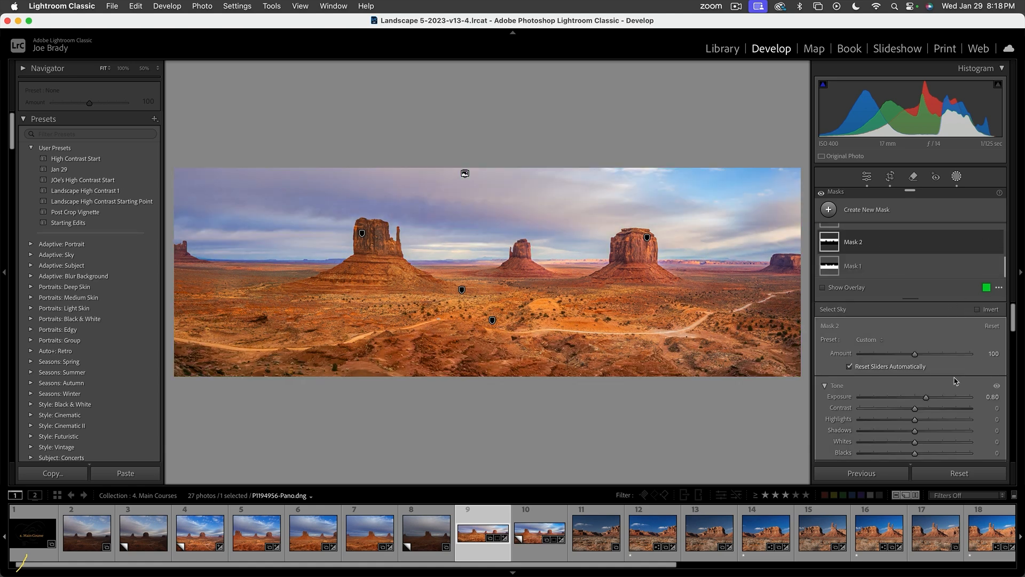
scroll(948, 395, down, 3)
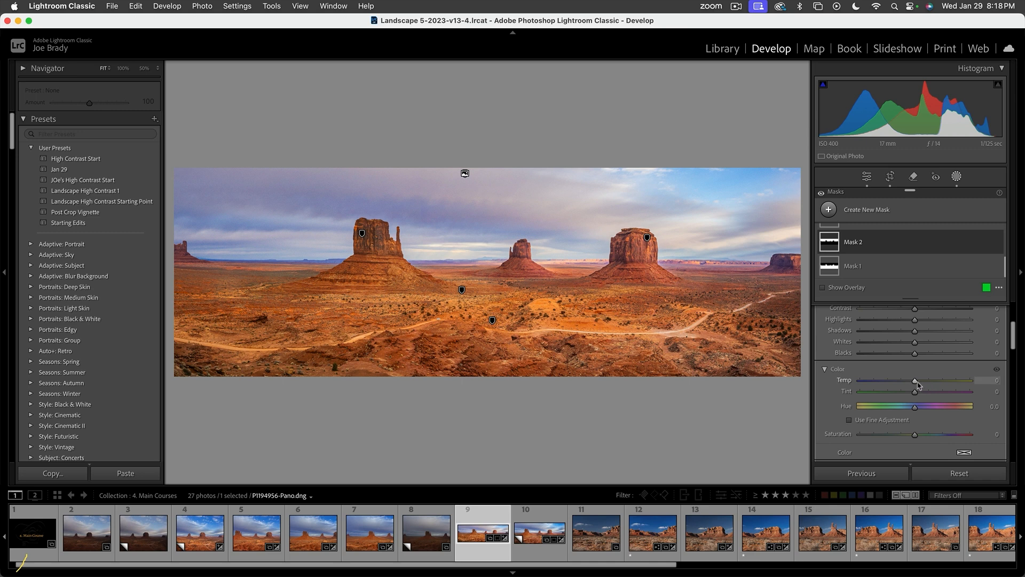
mouse_move(915, 382)
mouse_down()
mouse_move(898, 382)
mouse_move(938, 383)
mouse_move(907, 393)
mouse_move(922, 394)
mouse_move(909, 394)
mouse_move(916, 383)
mouse_up()
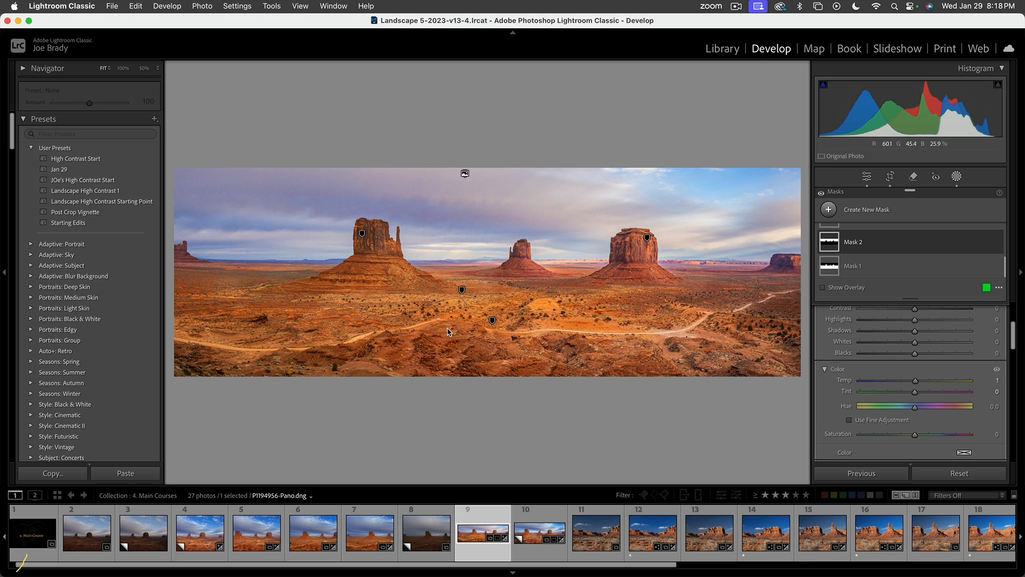
key(shift+w)
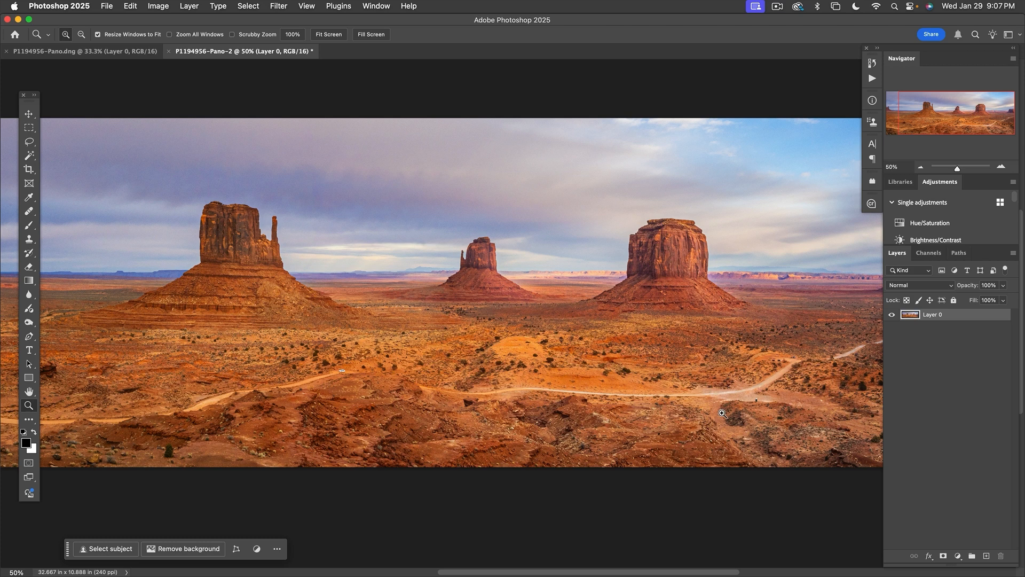
- In Photoshop, add a Color Balance adjustment layer above the panorama layer and keep its Tone on Midtones
click(959, 557)
click(959, 558)
click(958, 558)
click(963, 512)
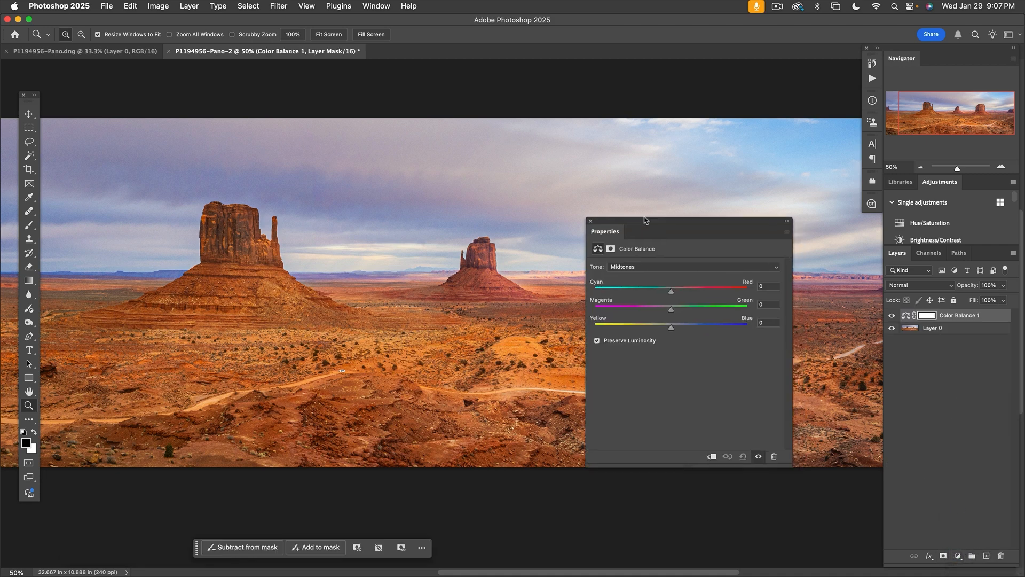
drag(645, 220, 626, 205)
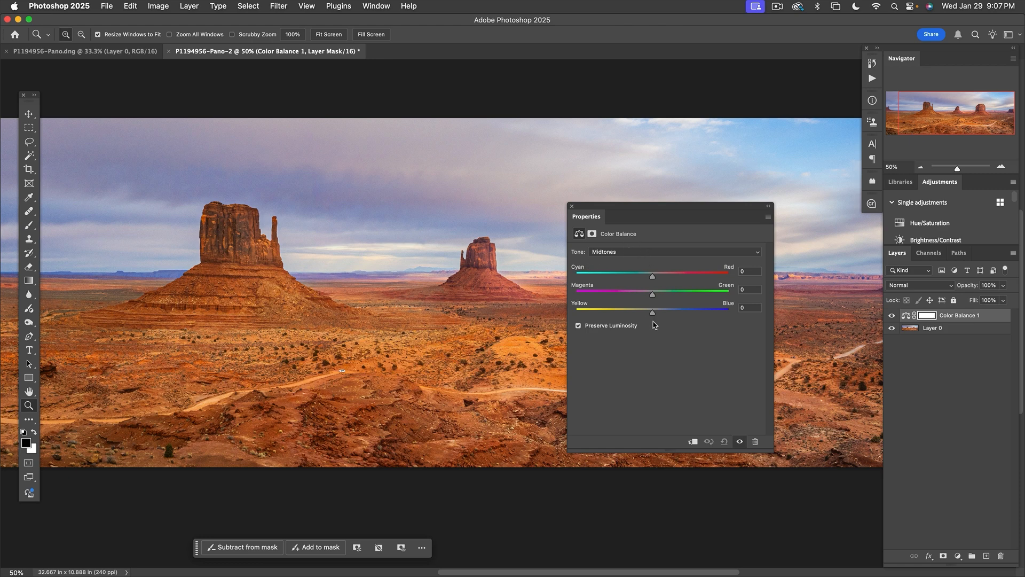
click(644, 255)
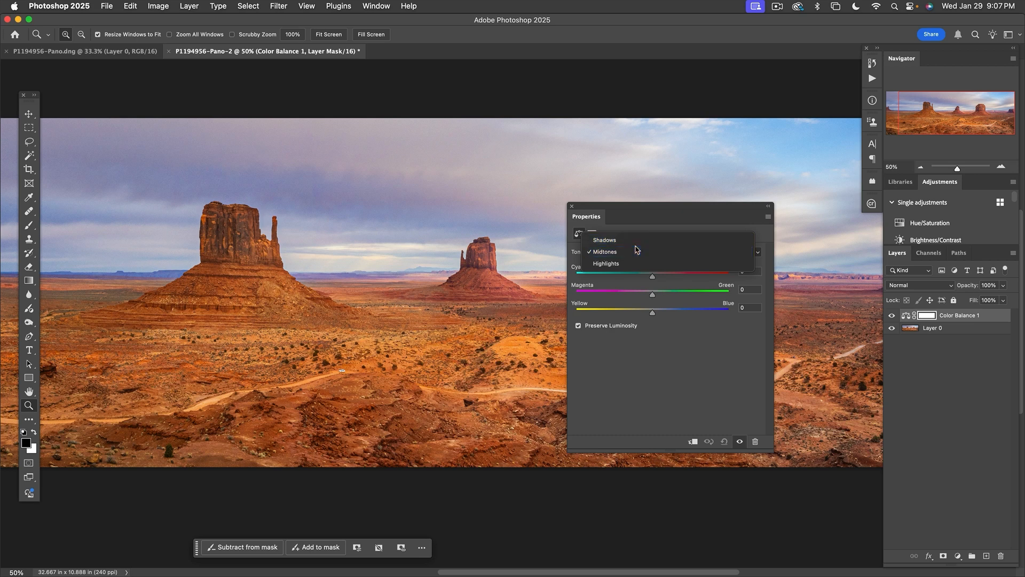
click(638, 252)
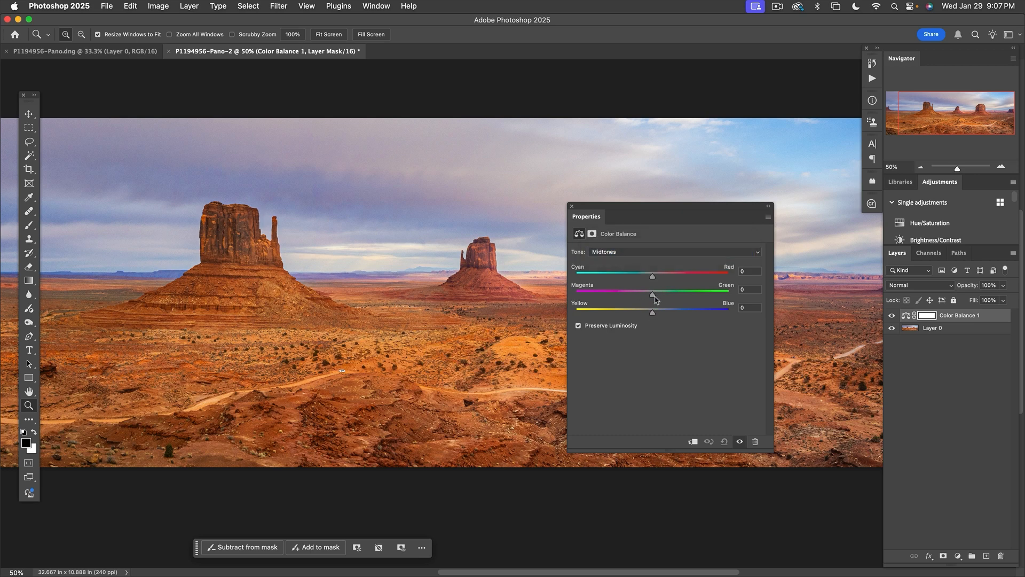
- Shift the Color Balance midtones slightly toward cyan, with Magenta/Green at +8 and Yellow/Blue at +16
click(366, 324)
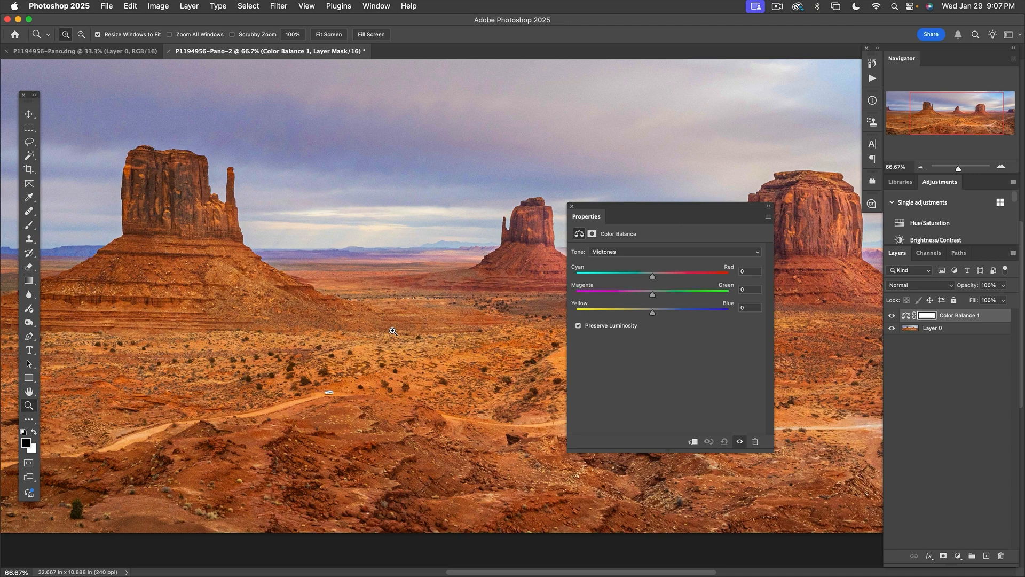
click(393, 331)
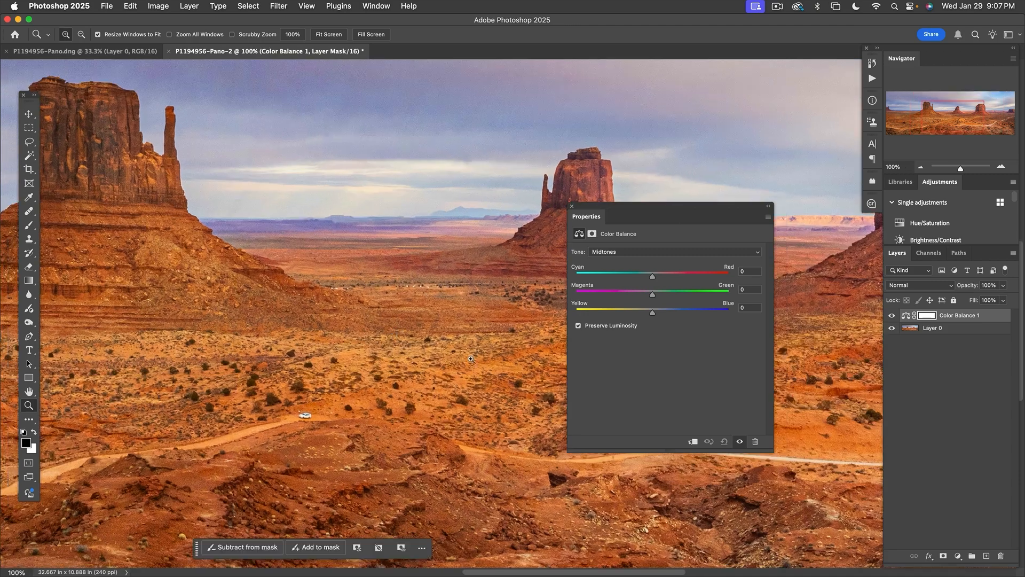
drag(437, 359, 540, 389)
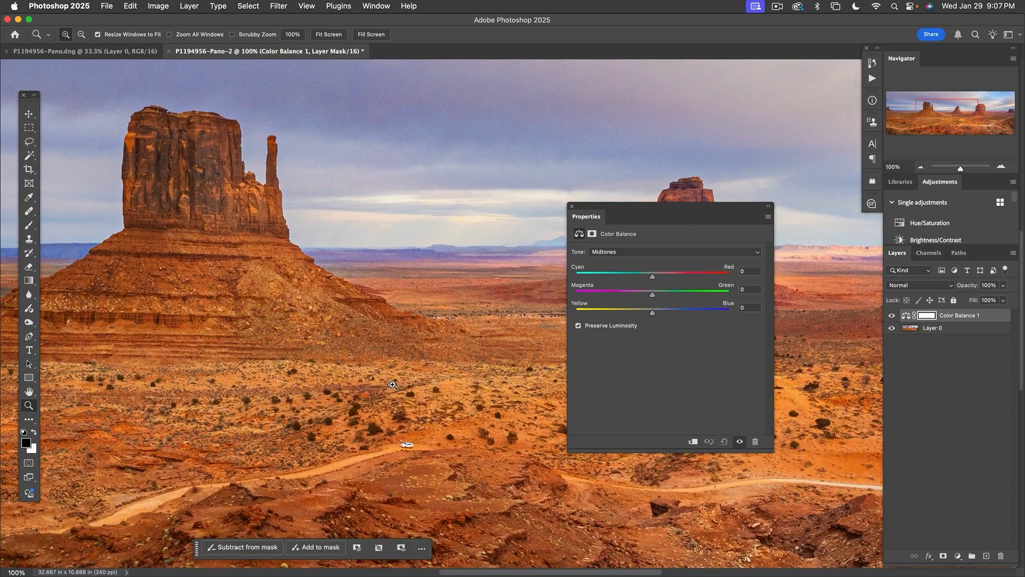
alt+click(399, 386)
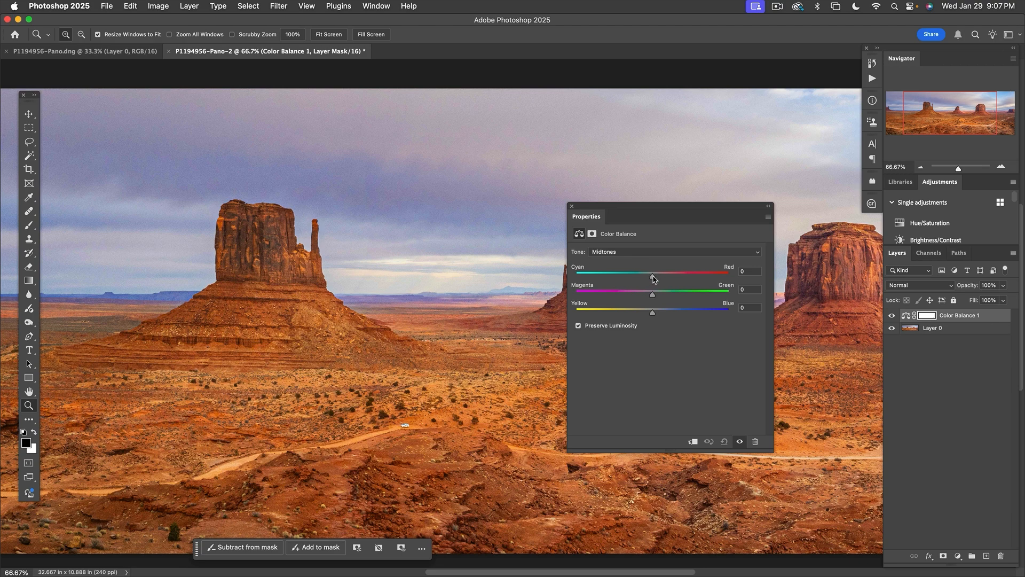
mouse_move(653, 278)
mouse_down()
mouse_move(633, 279)
mouse_move(672, 280)
mouse_move(629, 278)
mouse_move(662, 278)
mouse_move(638, 278)
mouse_up()
mouse_move(653, 297)
mouse_down()
mouse_move(632, 297)
mouse_move(672, 298)
mouse_move(611, 298)
mouse_move(669, 298)
mouse_move(618, 315)
mouse_move(674, 316)
mouse_move(622, 315)
mouse_move(665, 314)
mouse_up()
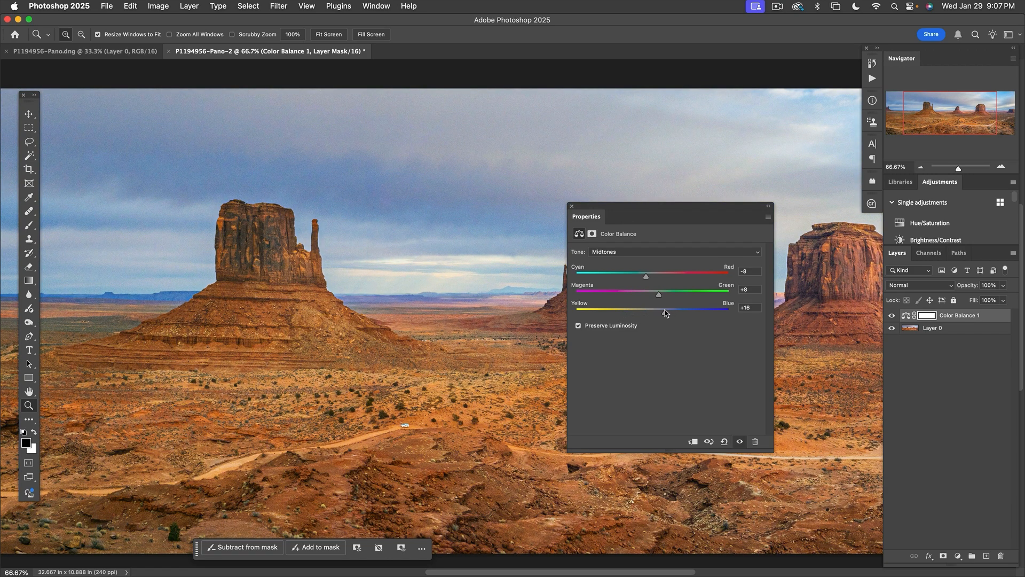
- Shift the Color Balance highlights slightly toward cyan, magenta and blue
click(631, 251)
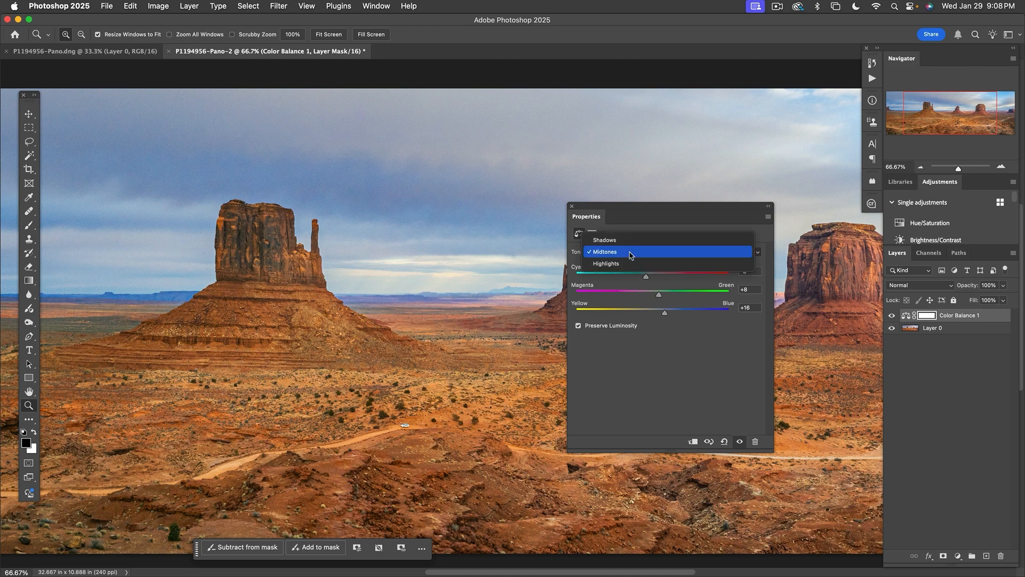
click(628, 265)
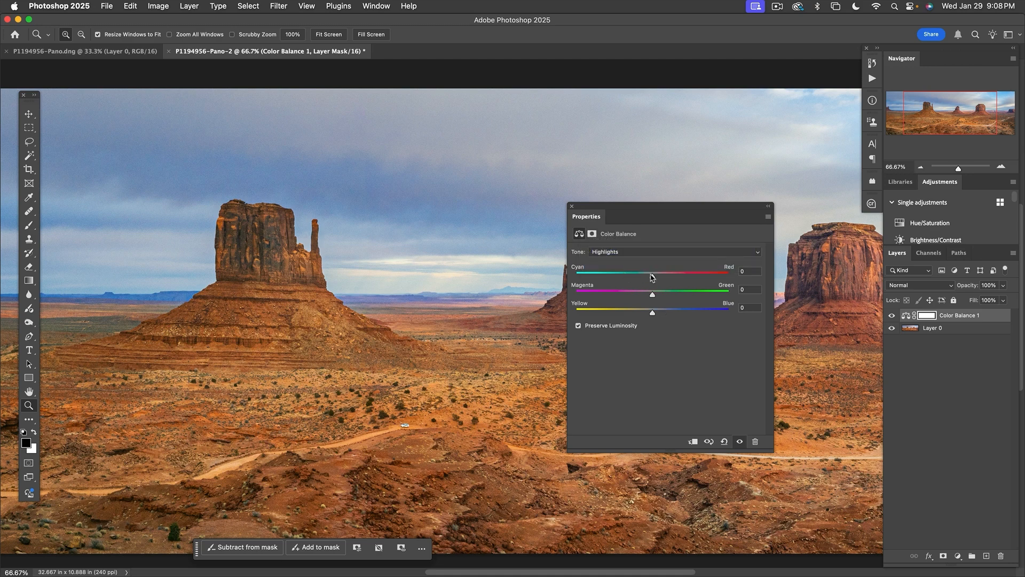
mouse_move(650, 277)
mouse_down()
mouse_move(632, 277)
mouse_move(682, 278)
mouse_move(630, 278)
mouse_move(647, 277)
mouse_up()
mouse_move(653, 296)
mouse_down()
mouse_move(639, 296)
mouse_move(679, 297)
mouse_move(644, 297)
mouse_up()
mouse_move(652, 315)
mouse_down()
mouse_move(630, 316)
mouse_move(673, 316)
mouse_move(645, 316)
mouse_move(661, 313)
mouse_up()
- Set the Color Balance shadows to Cyan/Red -10, Magenta/Green -8 and Yellow/Blue +1, and close the adjustment's properties
click(642, 252)
click(635, 230)
drag(652, 276, 650, 297)
mouse_move(652, 313)
mouse_down()
mouse_move(631, 316)
mouse_move(668, 315)
mouse_move(631, 315)
mouse_move(653, 315)
mouse_up()
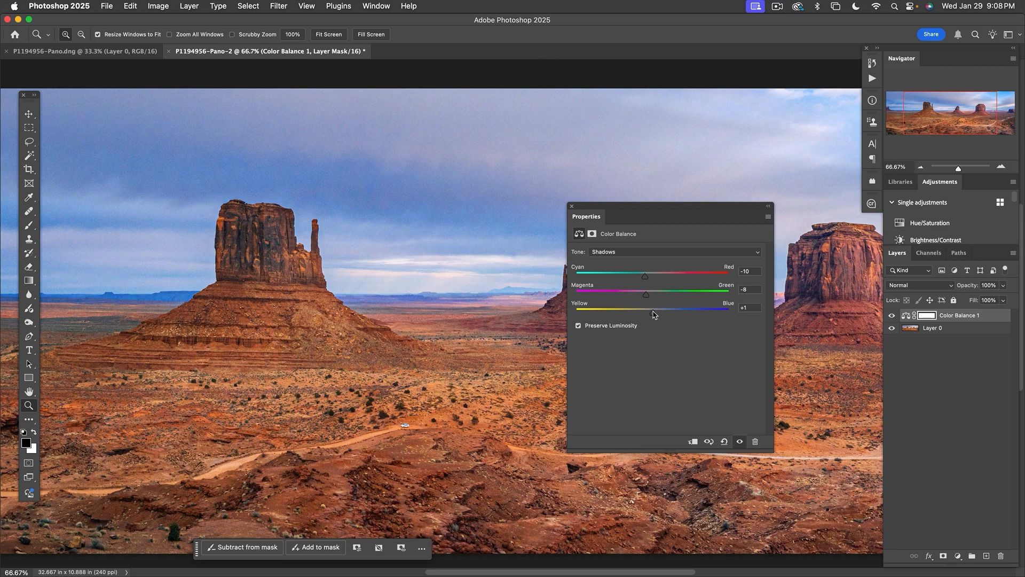
click(572, 207)
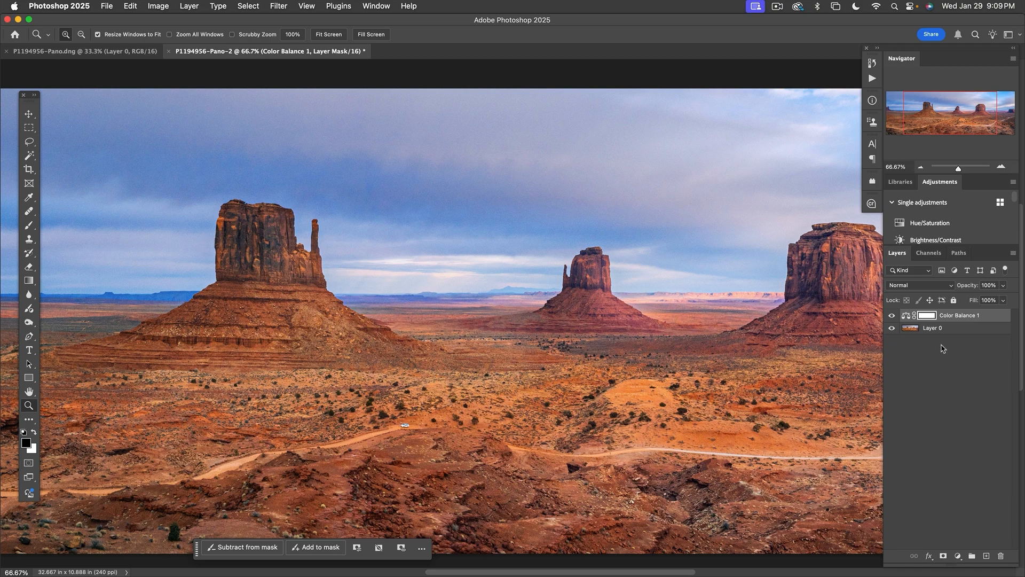
- Compare the panorama with and without the Color Balance adjustment layer, leaving the layer visible
click(891, 315)
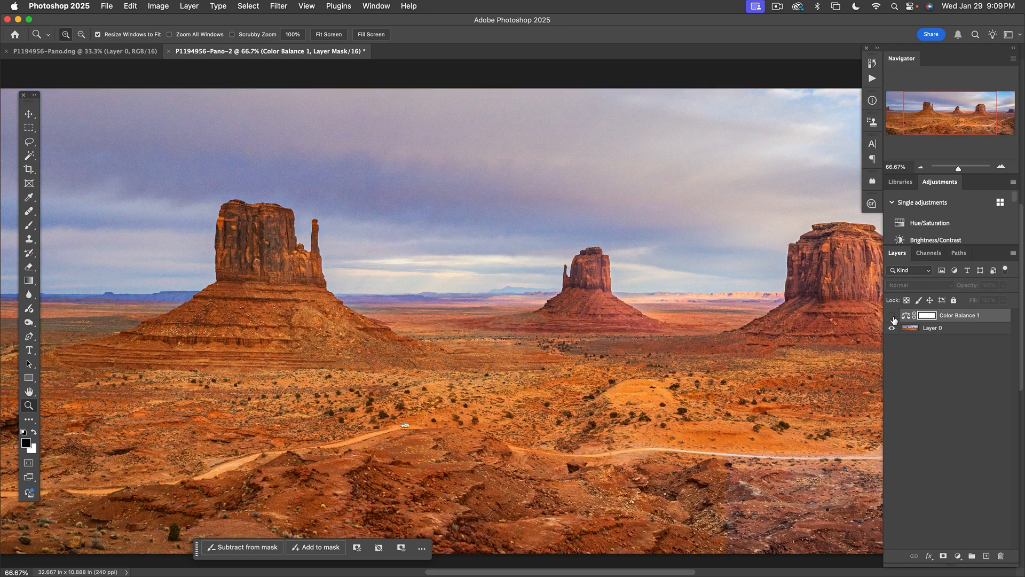
click(892, 316)
click(892, 316)
click(892, 316)
click(892, 316)
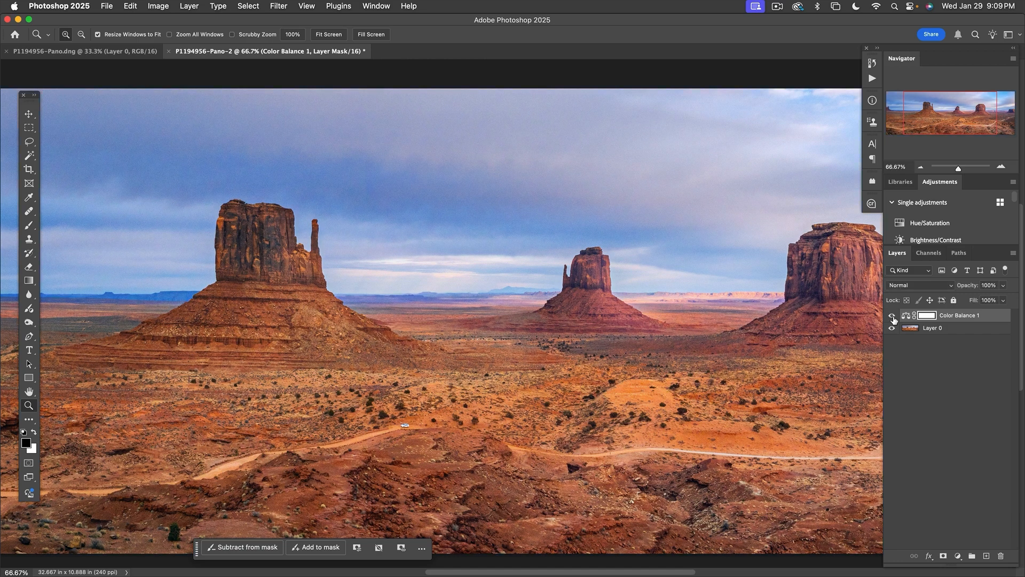
click(892, 316)
click(893, 317)
- Fit the panorama to the window, examine it in full-screen mode and return to the standard view
key(super+0)
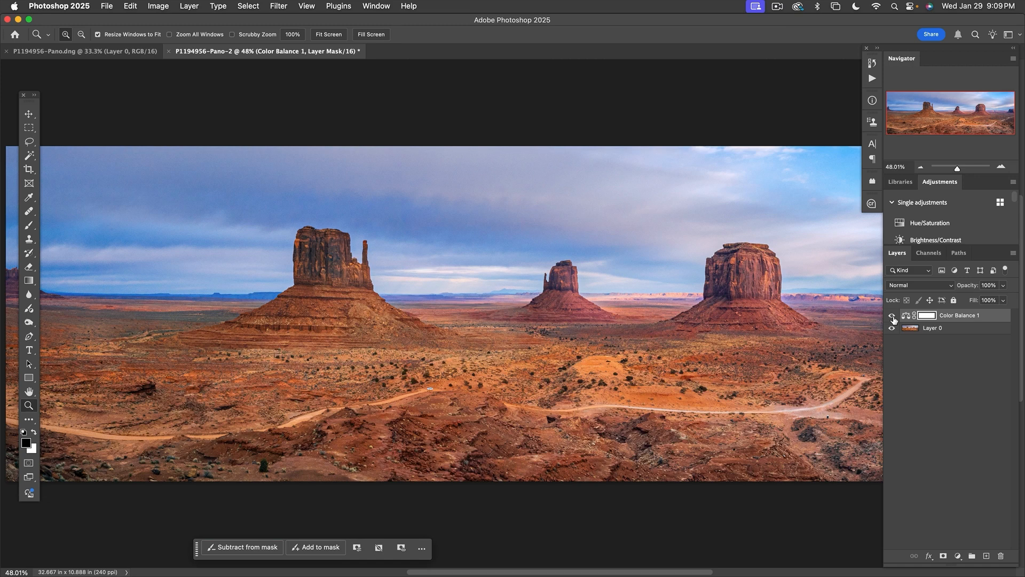
key(f)
key(f)
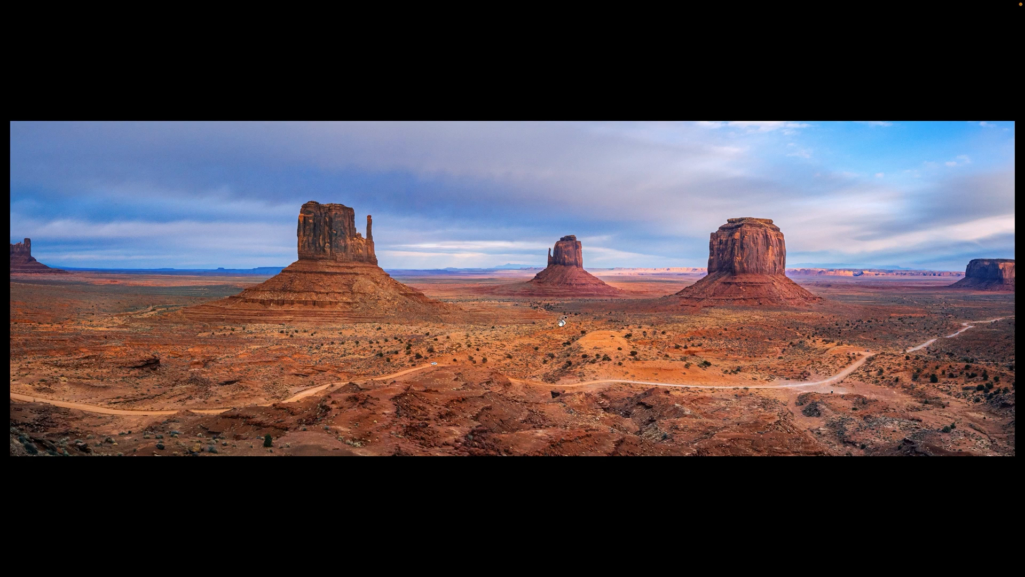
key(f)
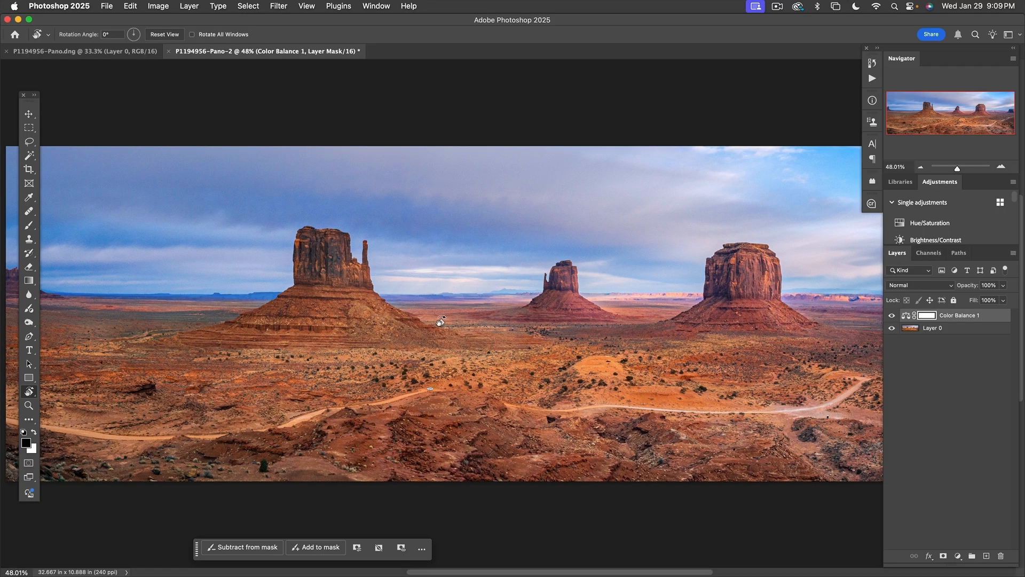
- Crop off the left end of the panorama to cut out the small butte there, leaving it about 30.6 in wide
key(c)
drag(6, 313, 37, 316)
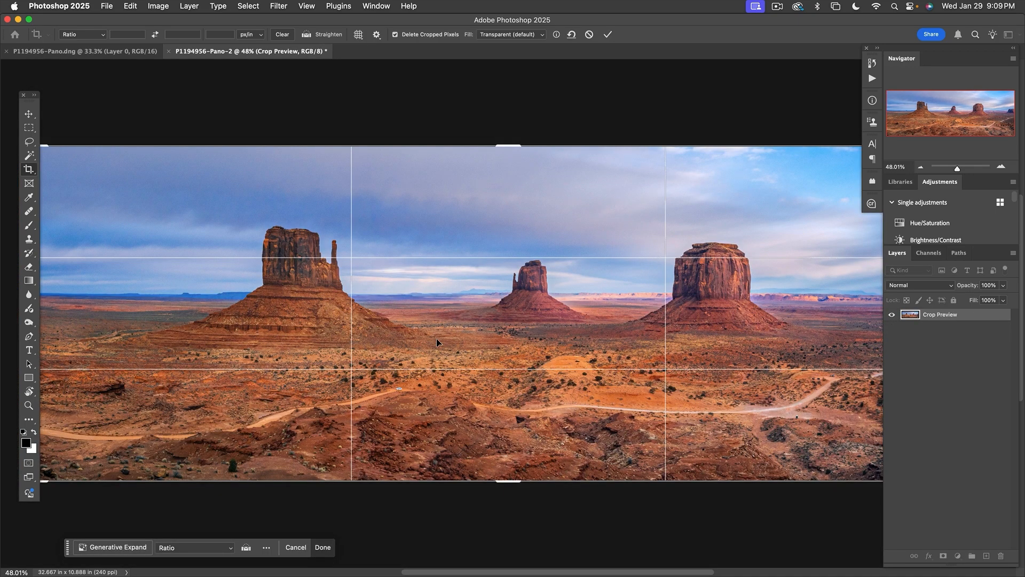
key(Return)
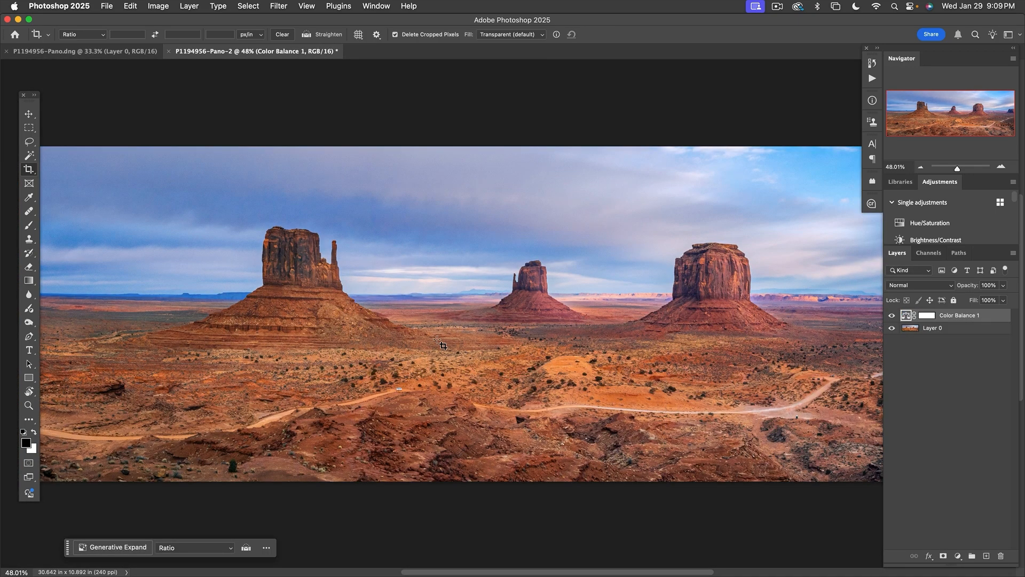
- Compare the cropped panorama with and without Color Balance 1, leaving the adjustment visible
click(891, 318)
click(891, 317)
click(891, 317)
click(891, 317)
click(891, 317)
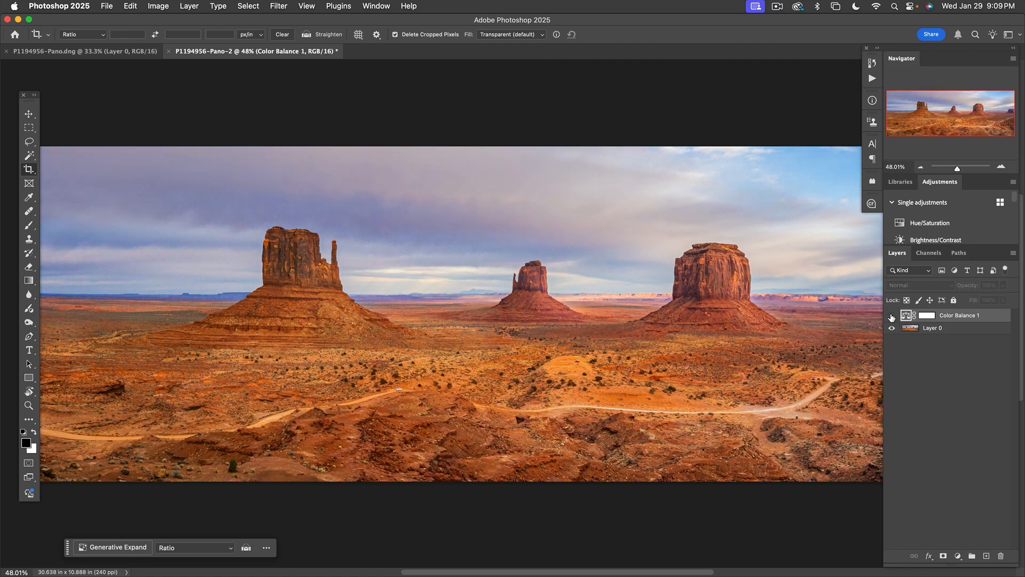
click(891, 317)
click(891, 317)
click(891, 317)
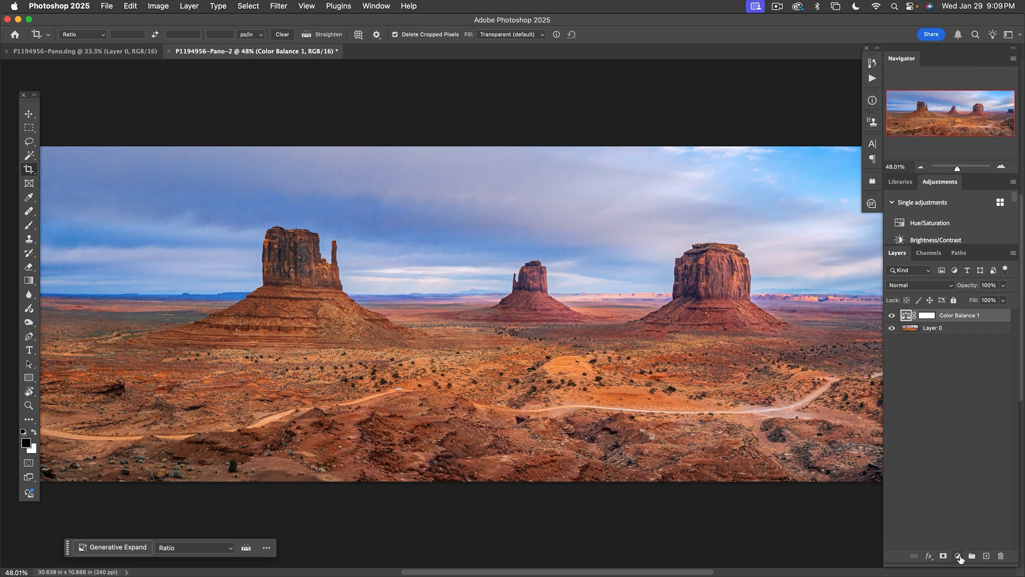
- Add a Curves adjustment layer above Color Balance 1 and place curve points in the shadows, midtones and highlights
click(959, 556)
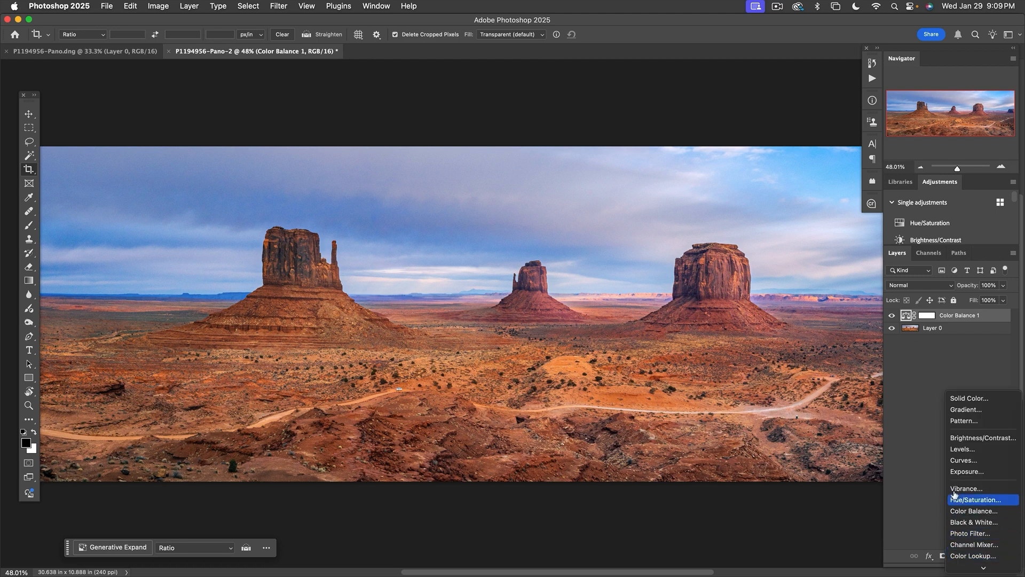
click(953, 460)
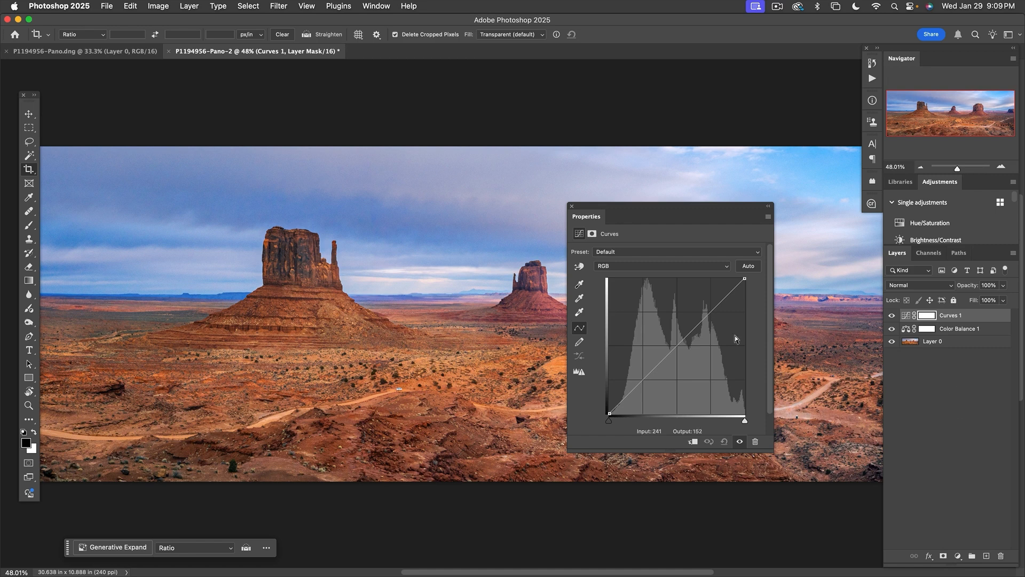
click(677, 345)
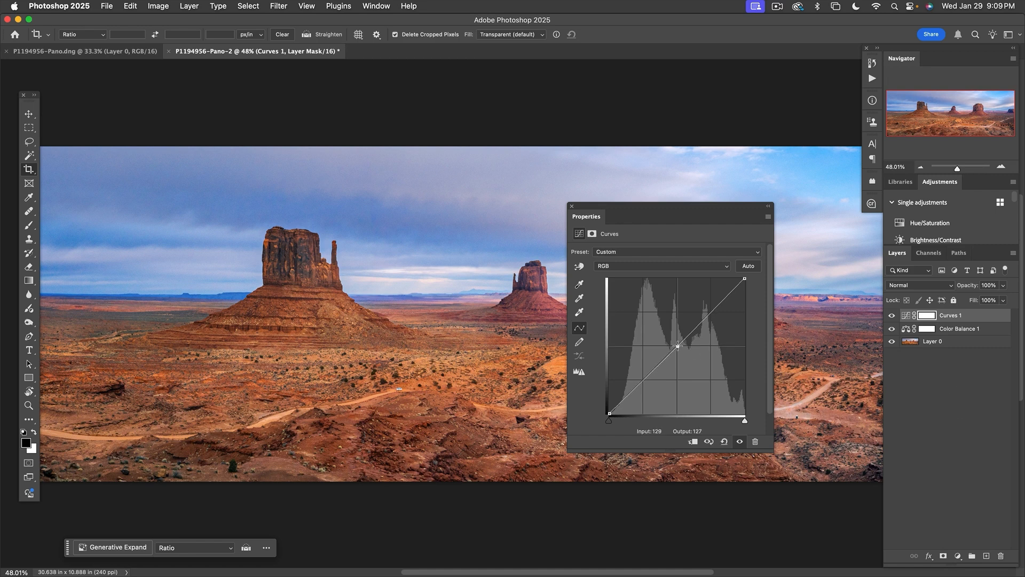
click(643, 378)
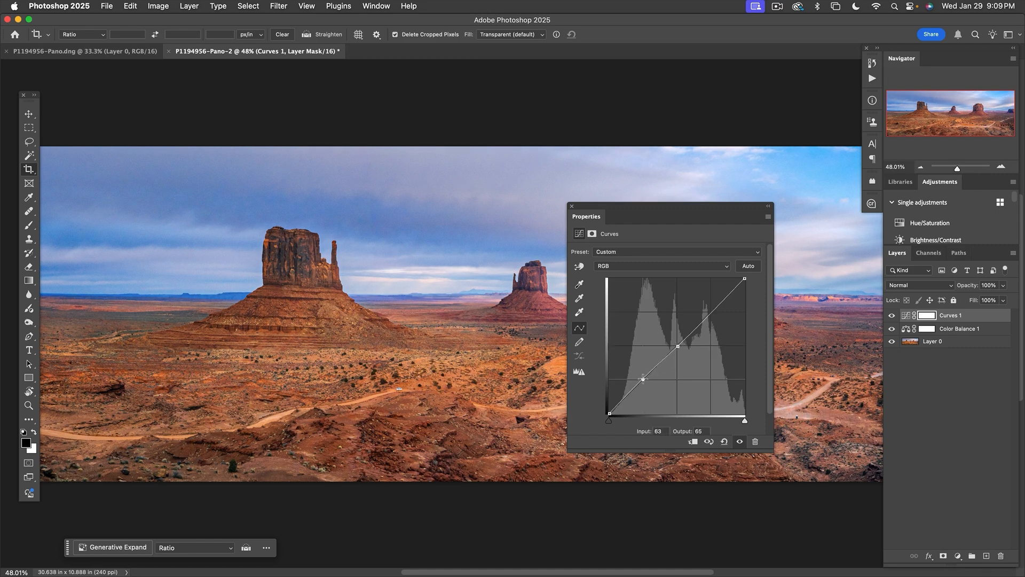
click(712, 311)
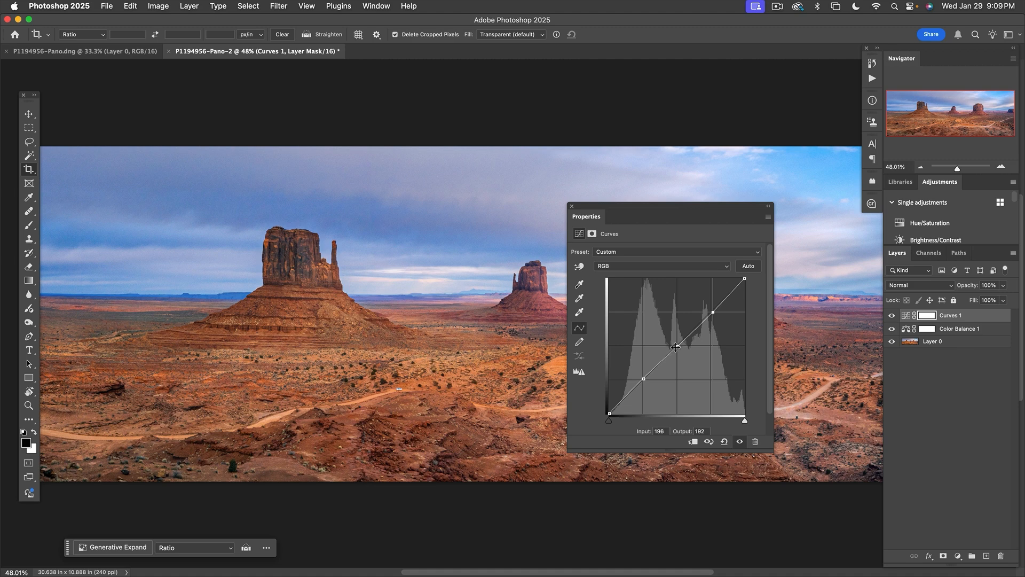
- Shape a gentle S-curve by lowering the shadow point slightly and raising the highlight point to input 197, output 201
drag(643, 378, 642, 383)
click(677, 346)
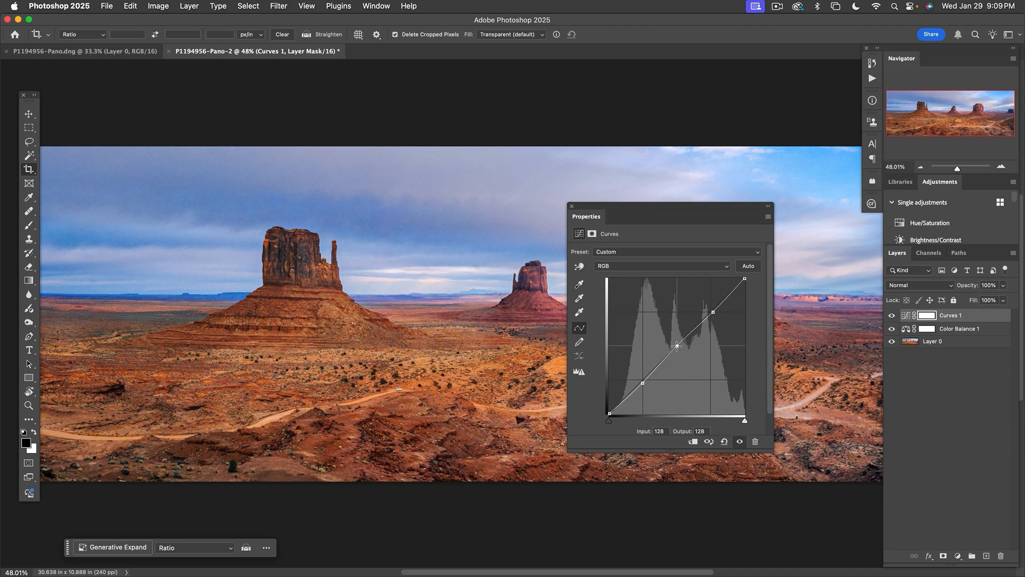
drag(713, 312, 713, 308)
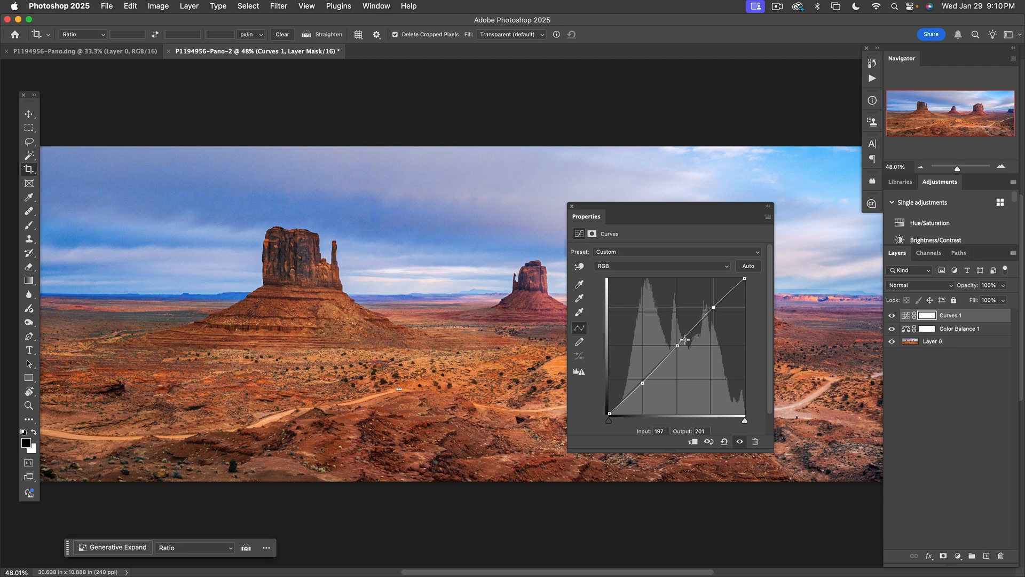
click(677, 346)
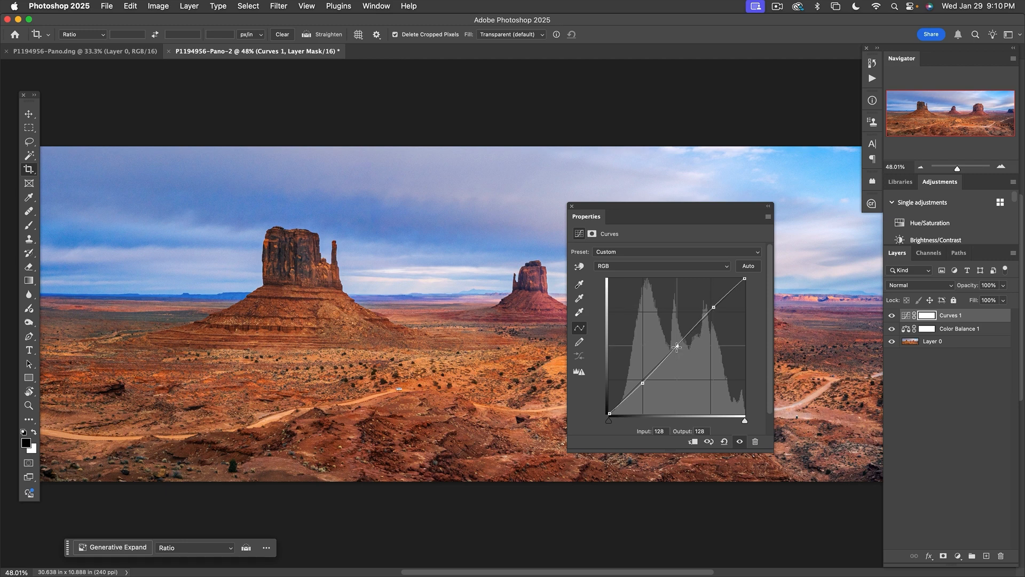
click(572, 206)
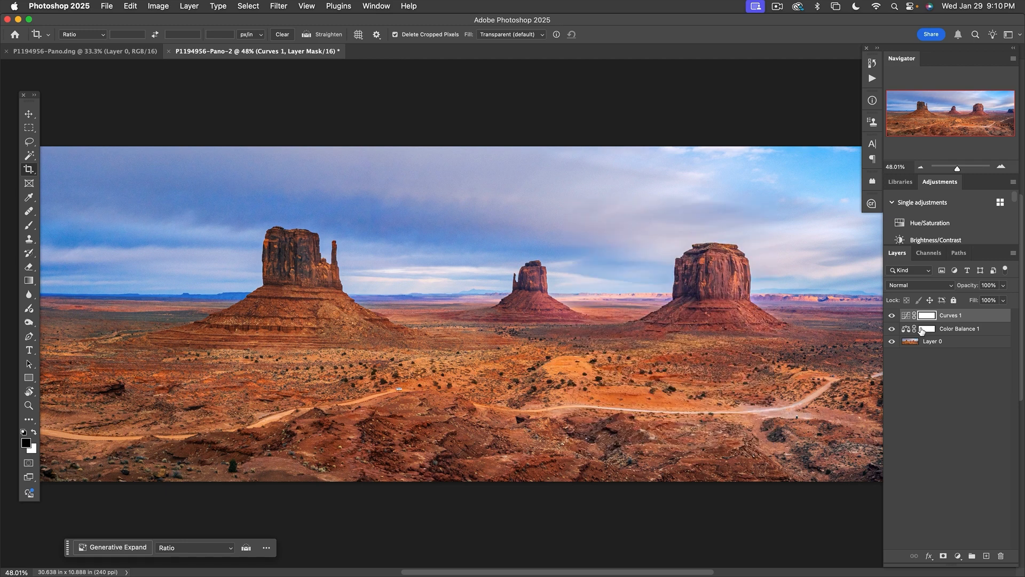
- Compare the panorama with and without the Curves 1 adjustment, leaving it visible
click(894, 317)
click(893, 317)
click(891, 316)
click(891, 316)
- Select the sky from Layer 0, fill that area of the Color Balance 1 mask with black, and deselect
click(917, 344)
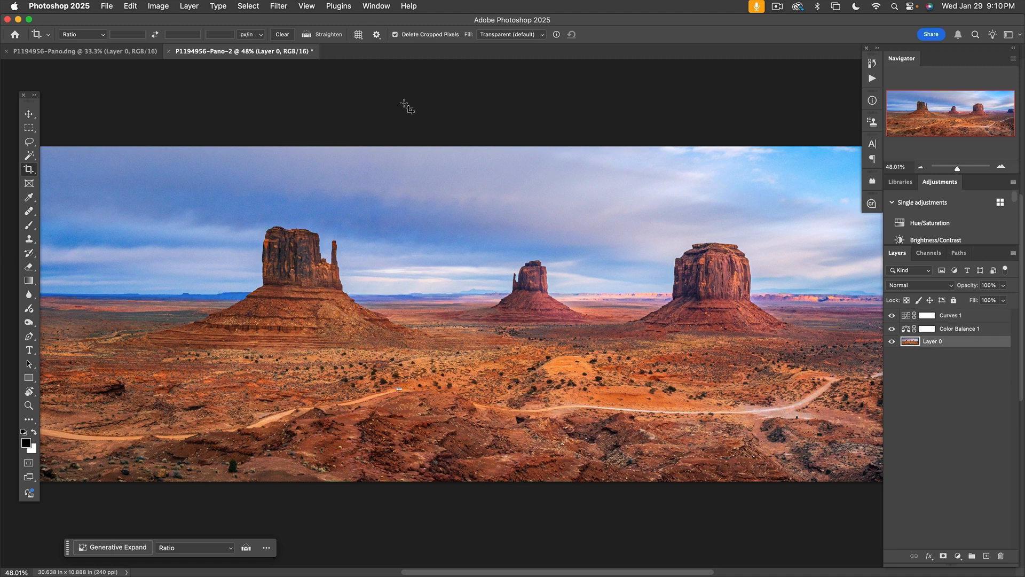
click(255, 6)
click(262, 145)
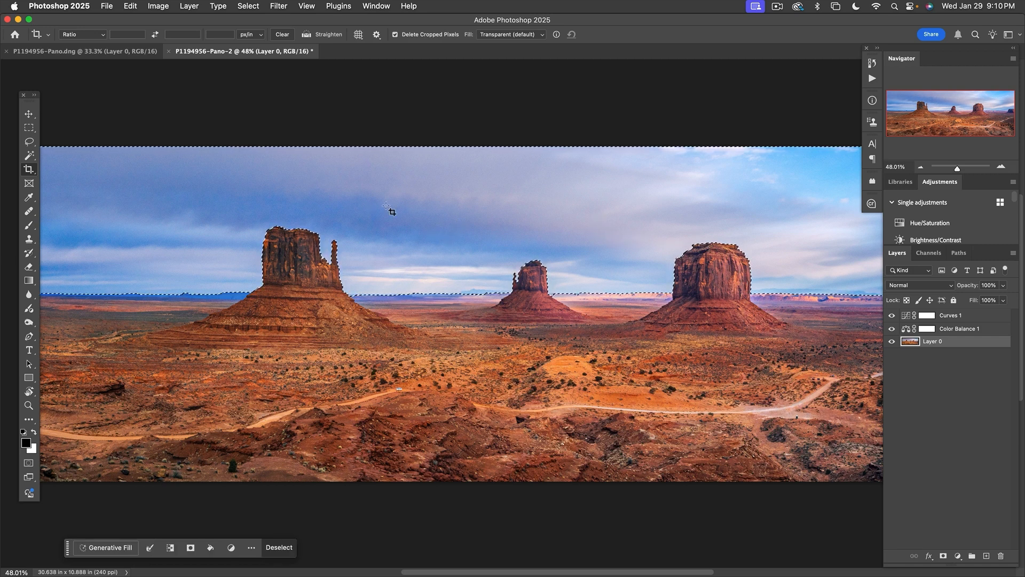
click(927, 330)
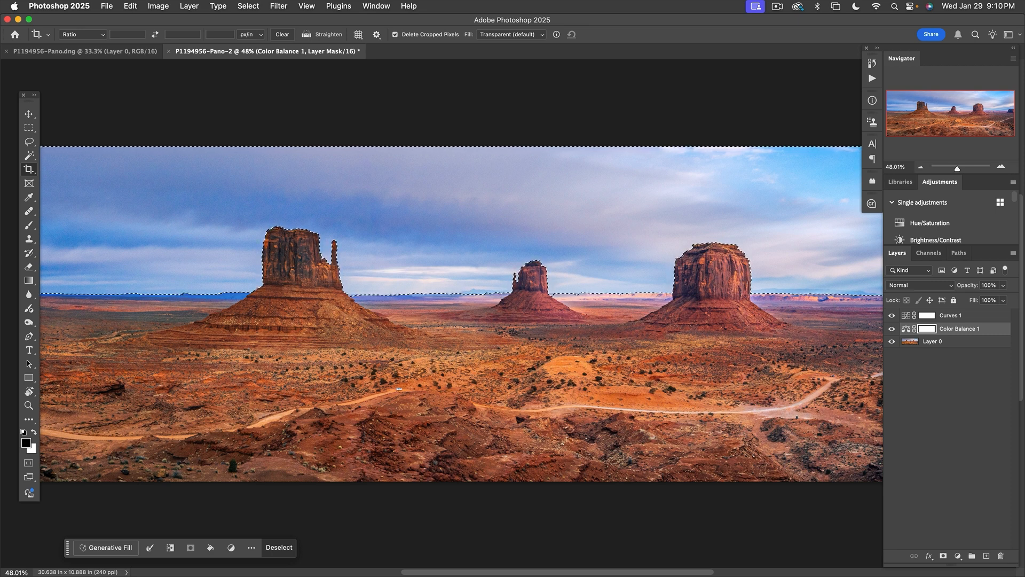
key(alt+BackSpace)
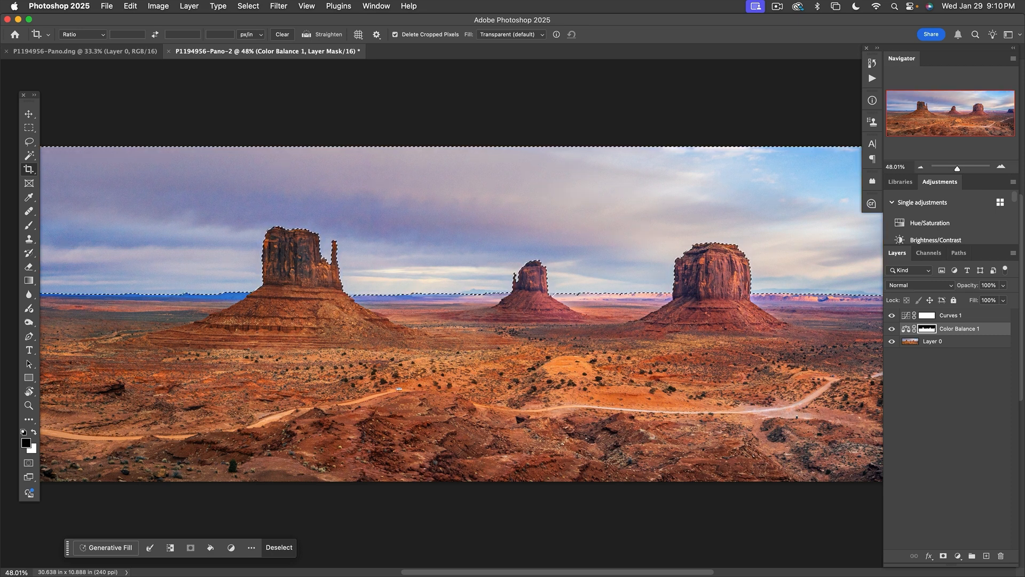
key(super+d)
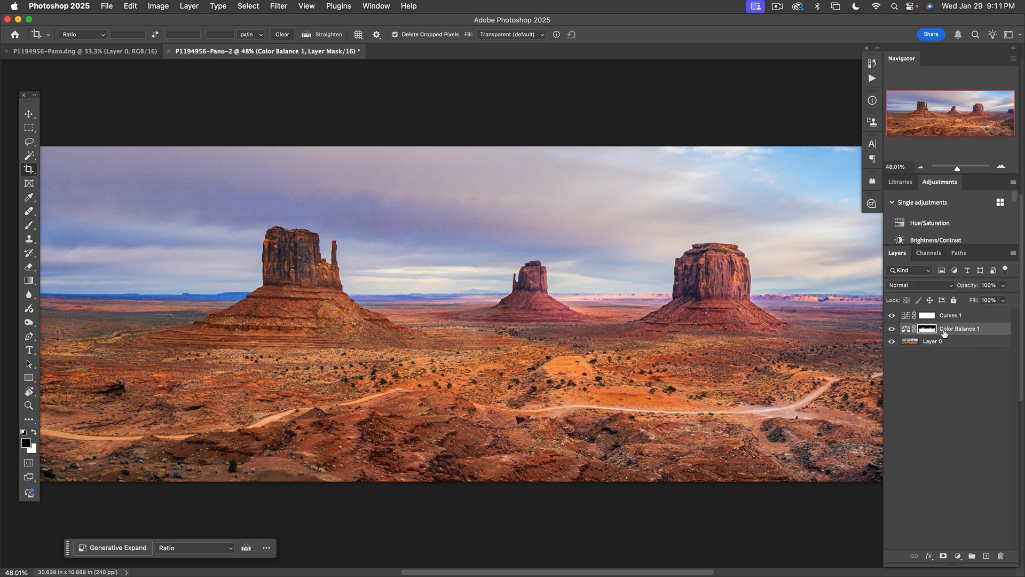
- Inspect the Color Balance 1 mask on its own, then compare the image with and without that adjustment, leaving it visible
alt+click(927, 331)
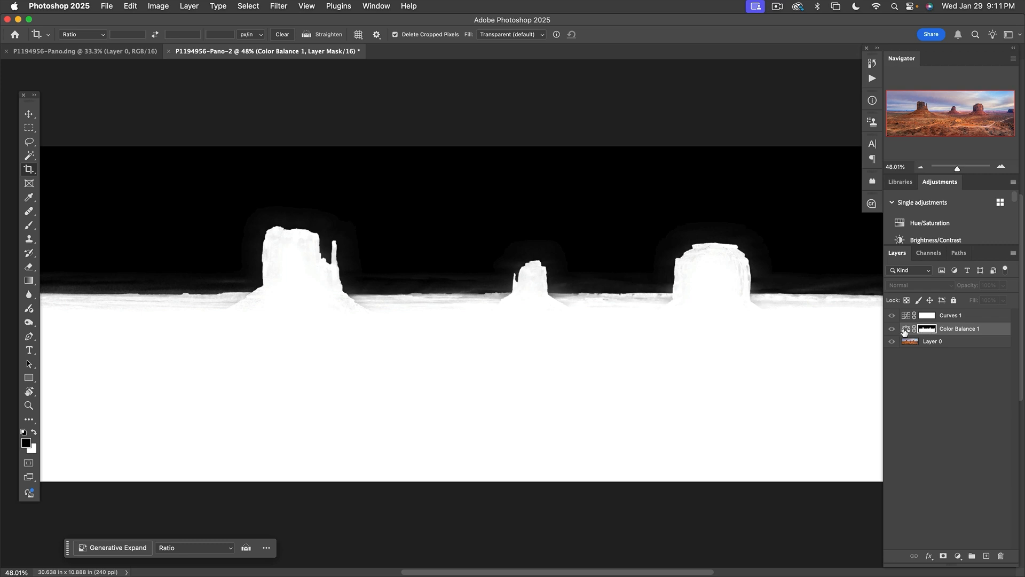
click(906, 329)
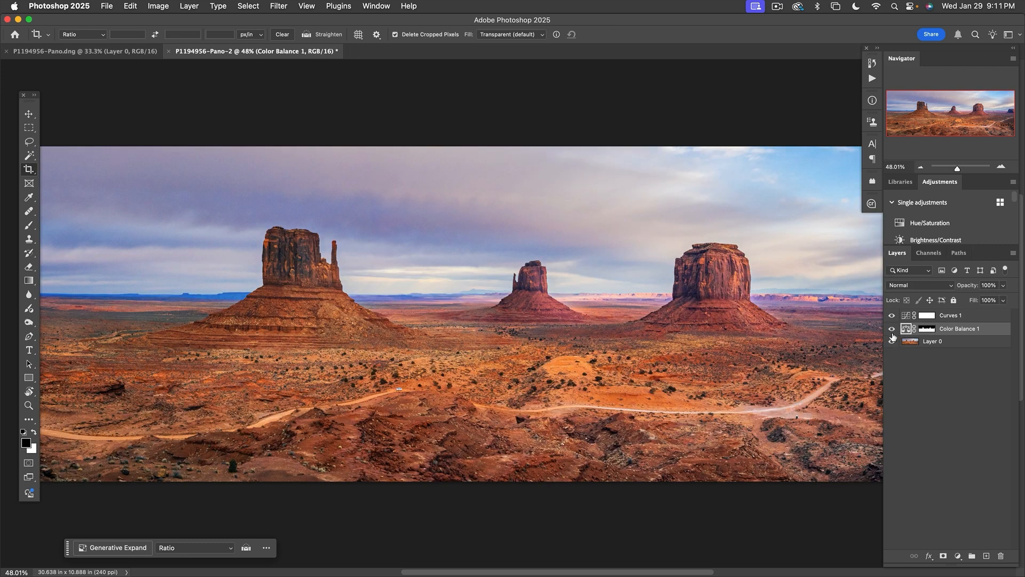
click(891, 328)
click(891, 328)
click(891, 331)
click(891, 331)
- Check the Color Balance 1 mask in Select and Mask with a lower preview transparency, and accept it
double_click(926, 329)
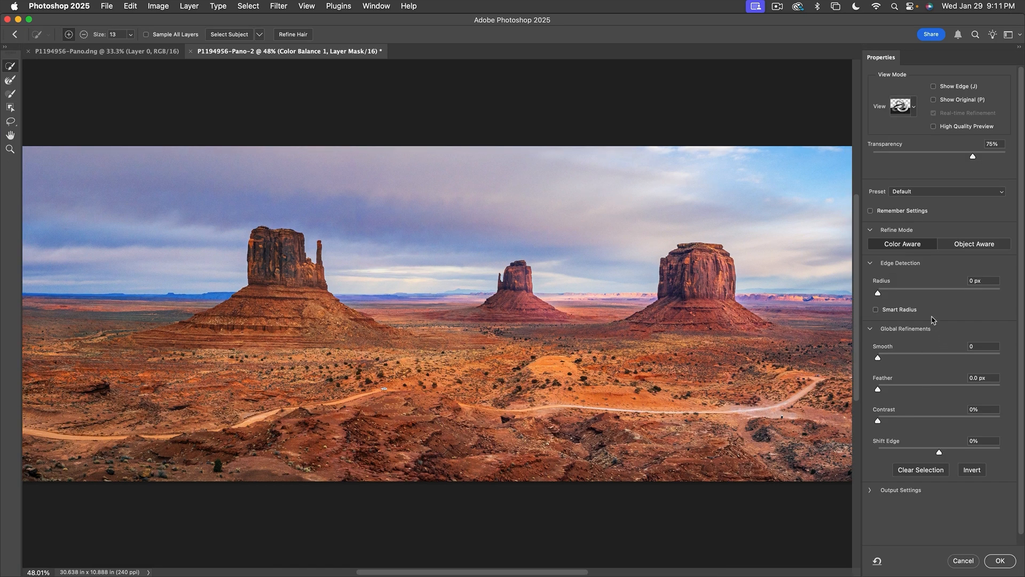
drag(972, 157, 932, 154)
click(999, 560)
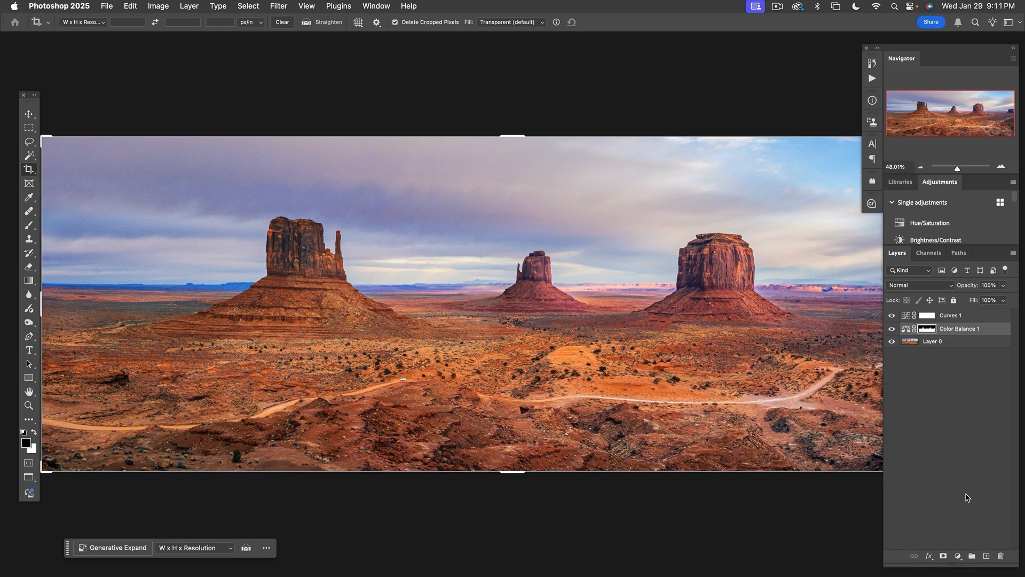
- Show the masked panorama in full-screen mode, fitted to the screen
key(f)
key(super+0)
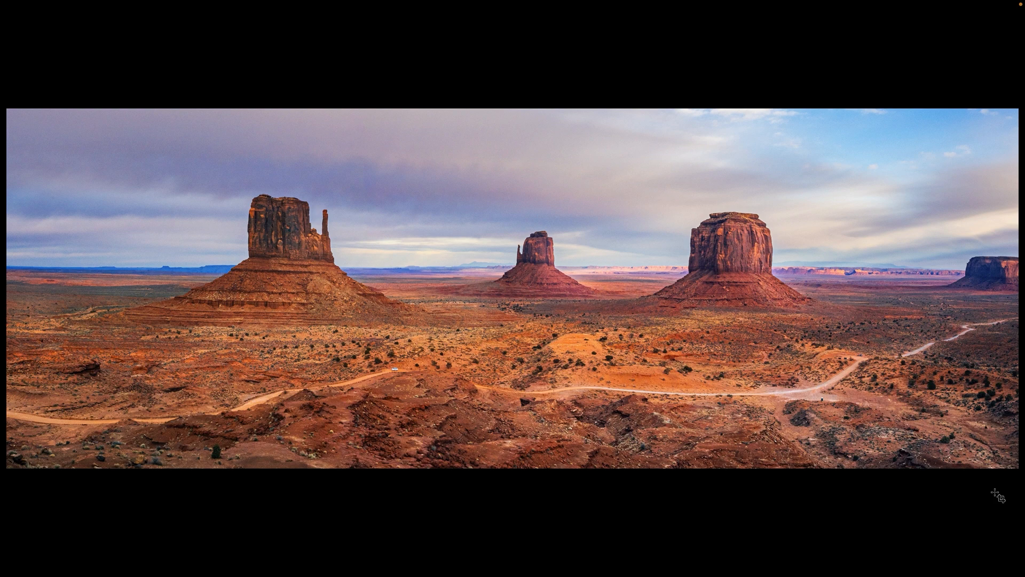